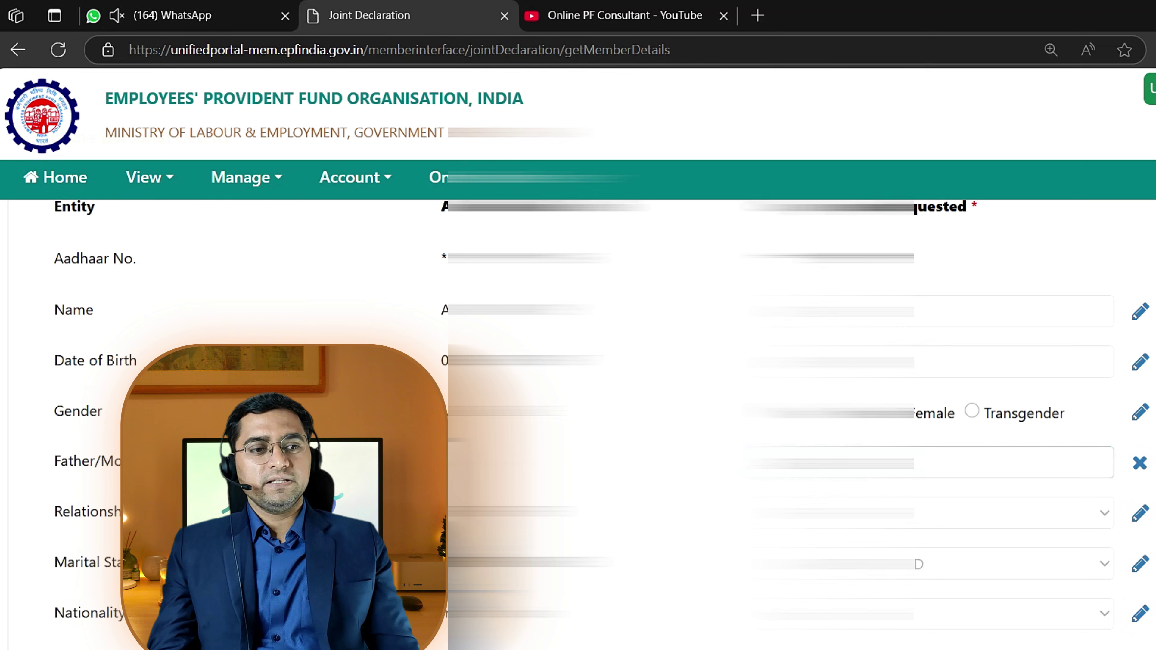
Step: Submit the father/mother name change in the Joint Declaration form and go to its document upload section
scroll(683, 424, "down", 12)
scroll(682, 423, "up", 3)
scroll(683, 364, "up", 2)
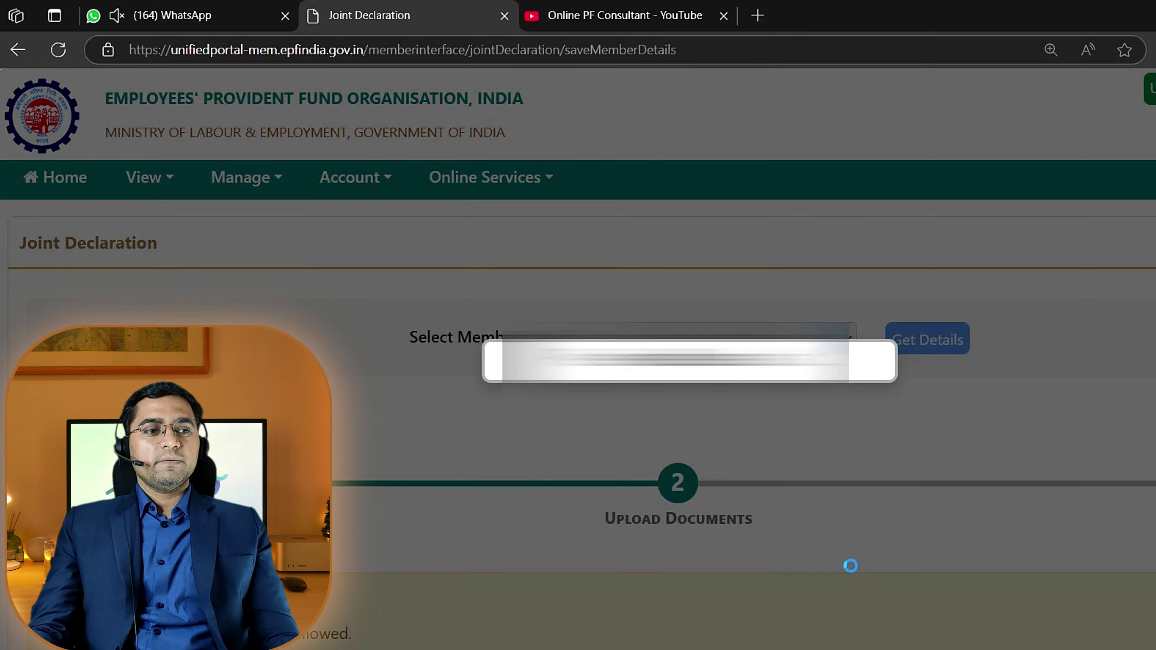
scroll(851, 575, "down", 8)
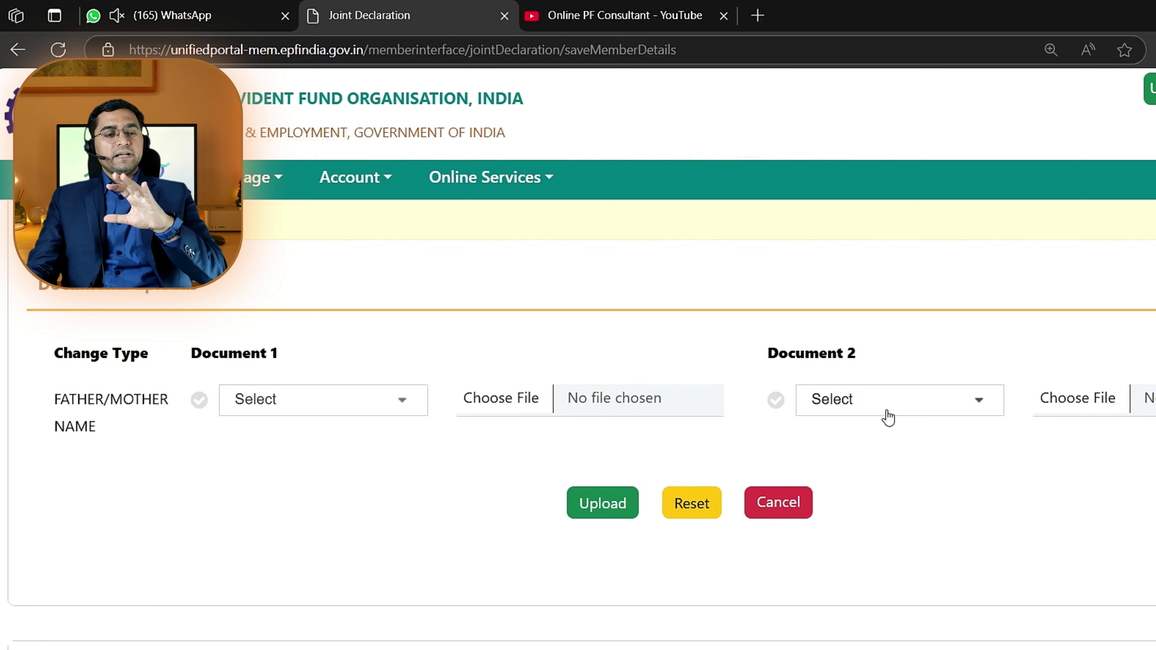
Step: Search the web for "time" in a separate tab, highlight the current date, and return to the Joint Declaration page
left_click(757, 15)
type("time")
key("Return")
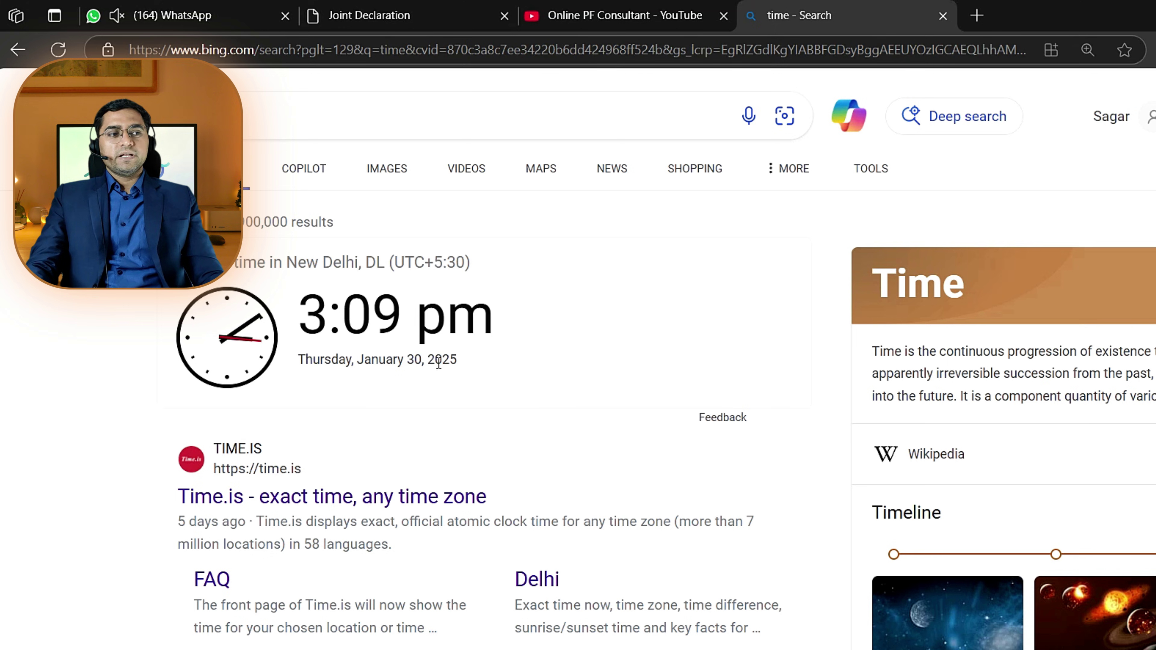
left_click_drag(457, 360, 378, 359)
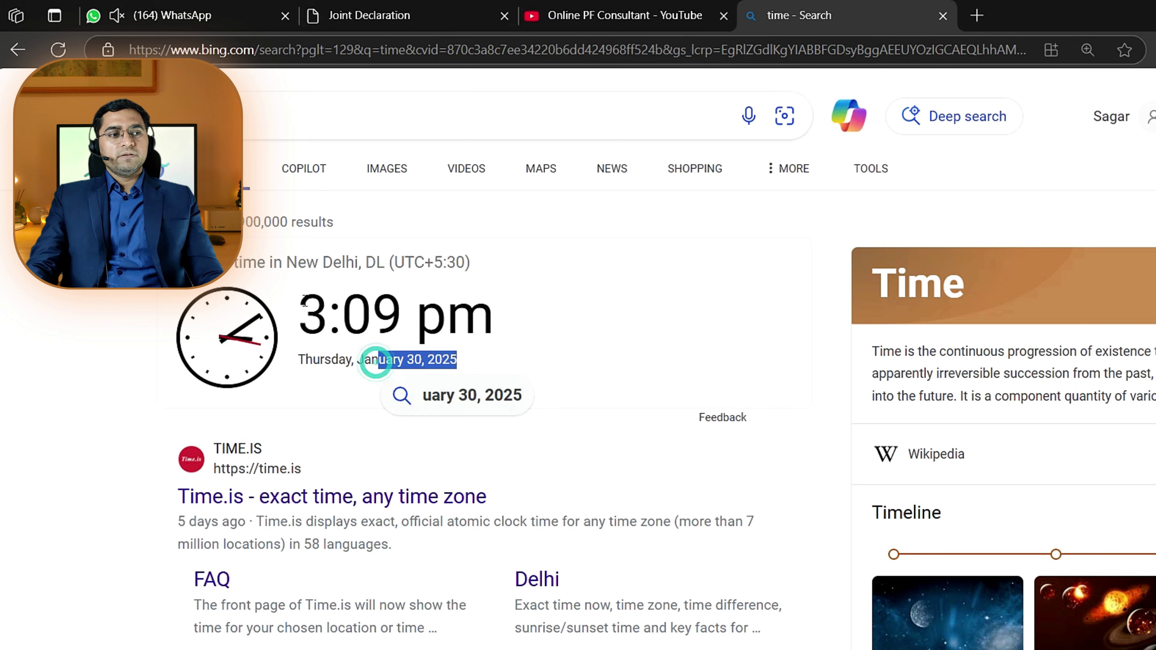
left_click(360, 17)
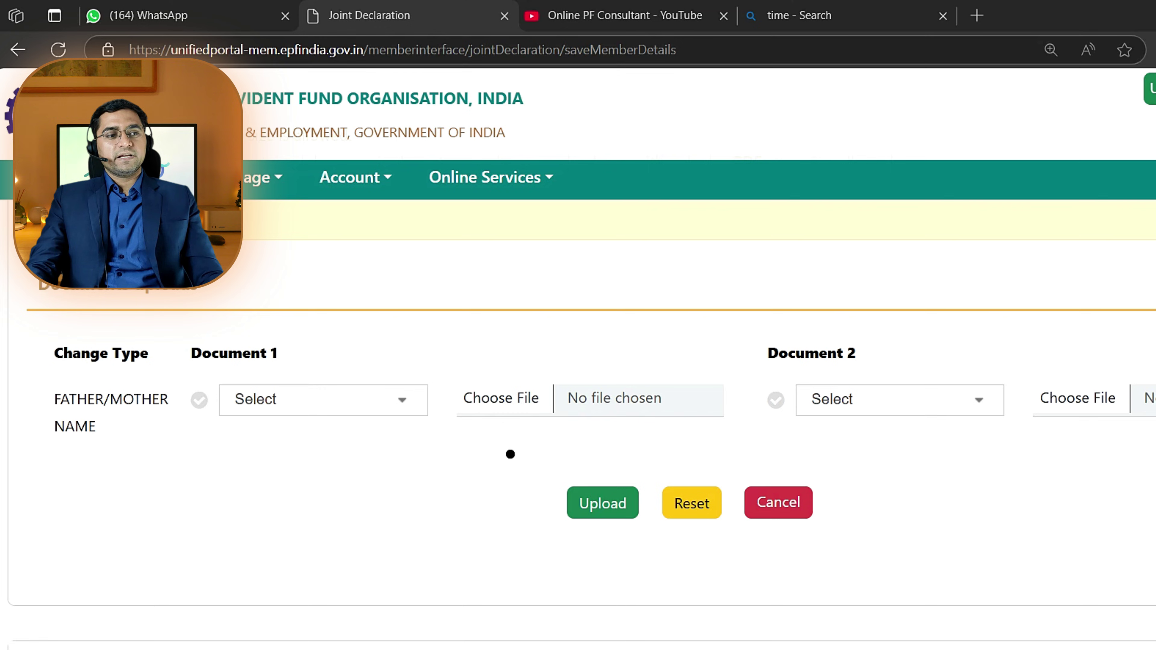
Step: Annotate the page with "NO" below Document 1's file chooser and arrows pointing to the Choose File fields of both documents
mouse_move(473, 439)
left_mouse_down()
mouse_move(469, 503)
mouse_move(505, 447)
mouse_move(533, 435)
left_mouse_up()
left_click_drag(509, 307, 478, 345)
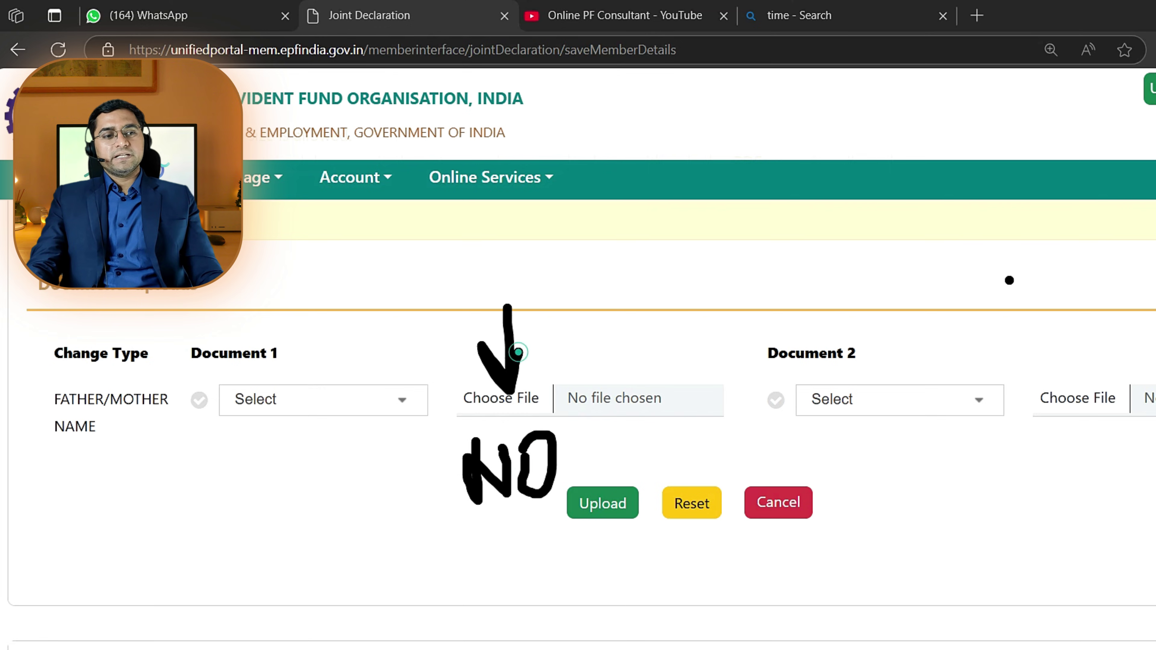
left_click_drag(1001, 250, 1058, 387)
mouse_move(1006, 339)
left_mouse_down()
mouse_move(1072, 351)
mouse_move(1079, 335)
left_mouse_up()
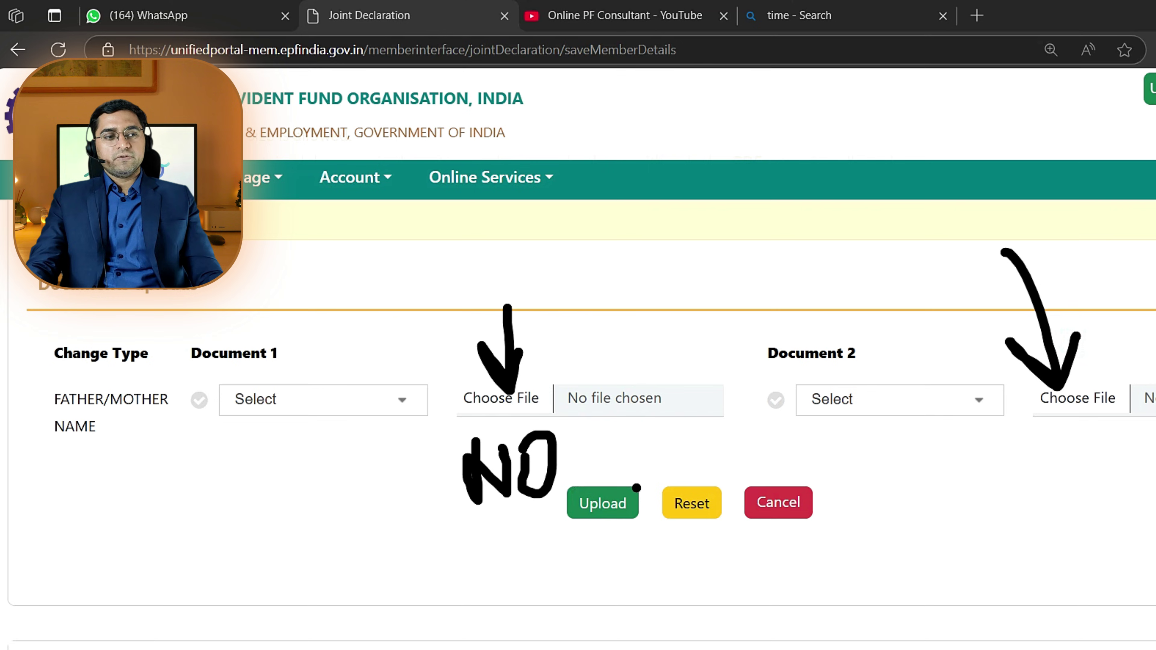
Step: Sketch a box below each document's file chooser and a curved arrow from Document 1's box to Document 2's Choose File field
left_click_drag(623, 433, 627, 494)
mouse_move(619, 410)
left_mouse_down()
mouse_move(770, 490)
mouse_move(631, 491)
left_mouse_up()
mouse_move(646, 363)
left_mouse_down()
mouse_move(643, 349)
mouse_move(1052, 393)
left_mouse_up()
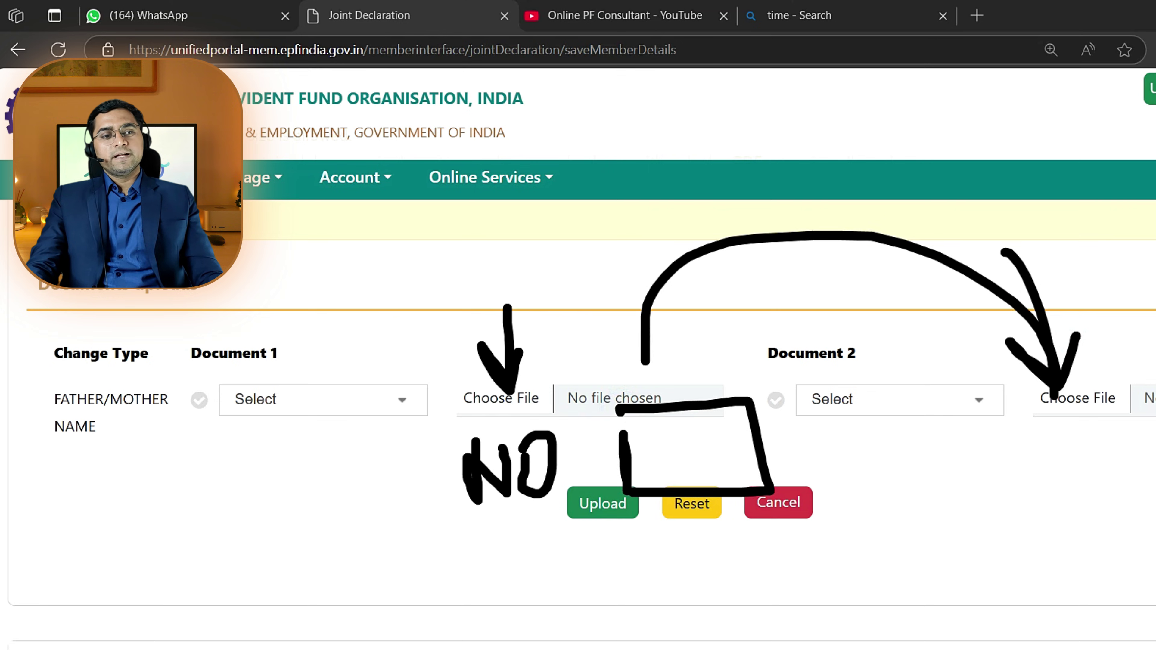
left_click_drag(983, 386, 1094, 404)
left_click_drag(1090, 354, 1088, 414)
left_click_drag(1072, 426, 1074, 505)
left_click_drag(1090, 402, 1155, 403)
left_click_drag(1027, 538, 1155, 543)
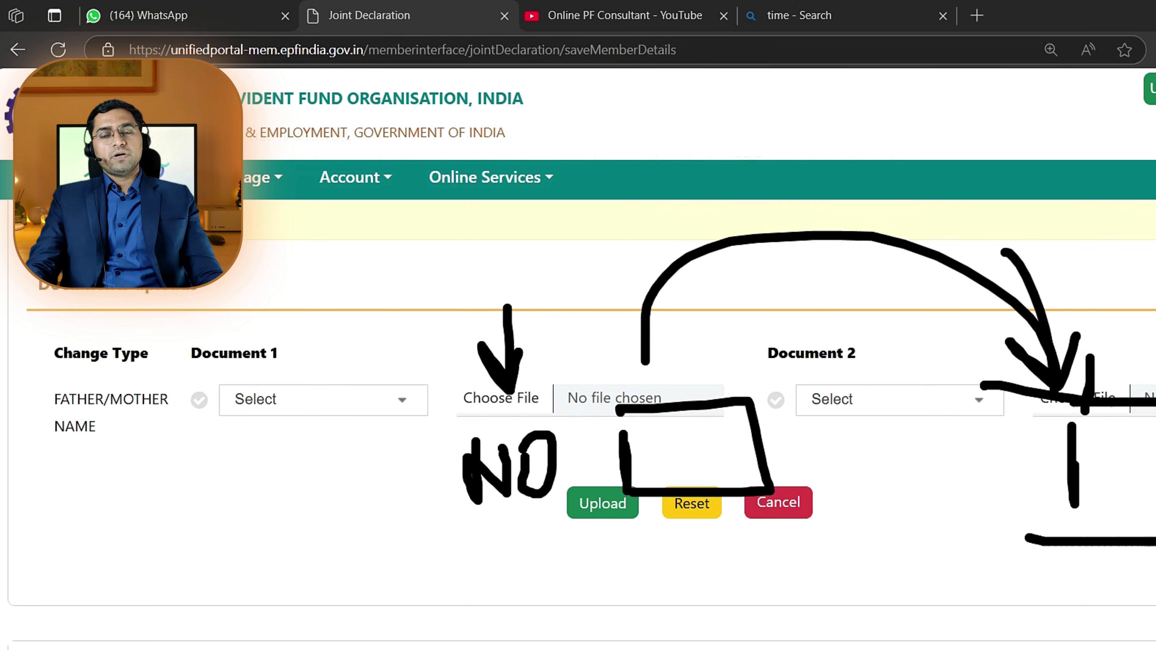
Step: Draw a curved arrow from Document 2 back to Document 1's Choose File field, and clear all annotations
left_click_drag(1153, 214, 476, 424)
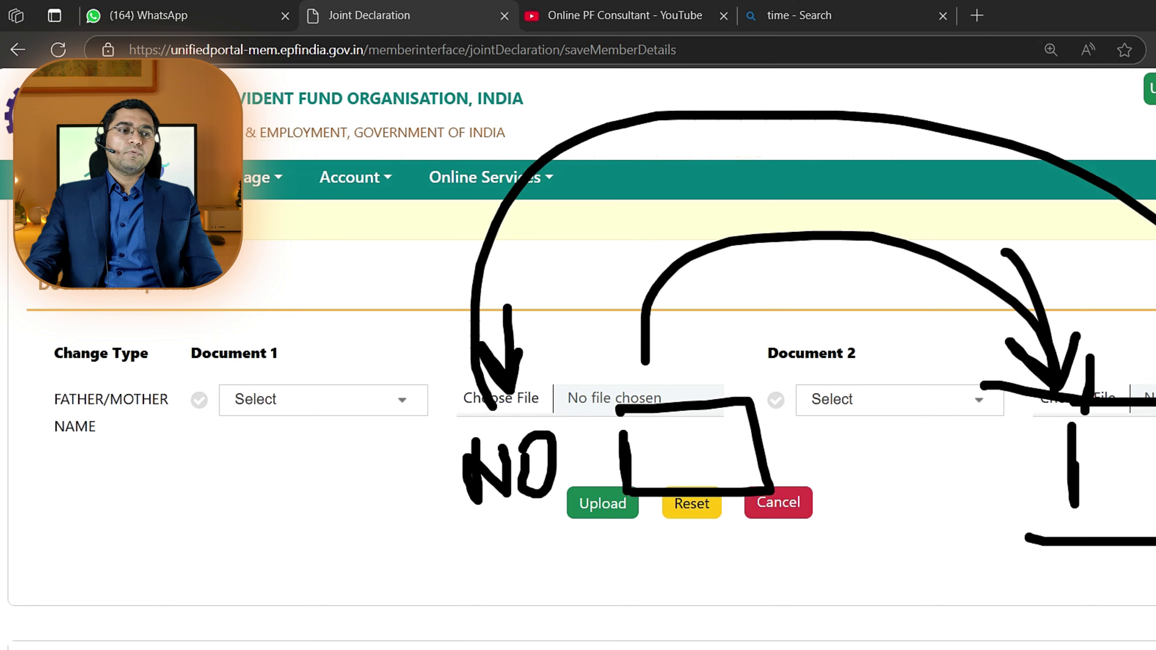
left_click_drag(459, 312, 478, 426)
left_click_drag(515, 335, 481, 410)
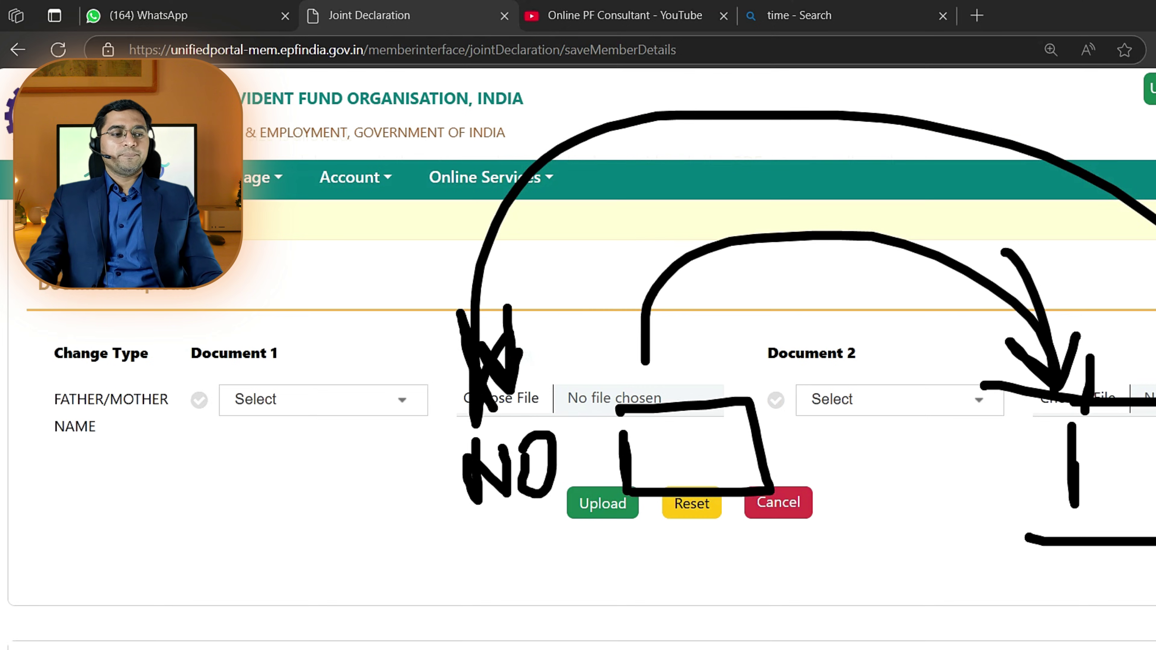
key("Escape")
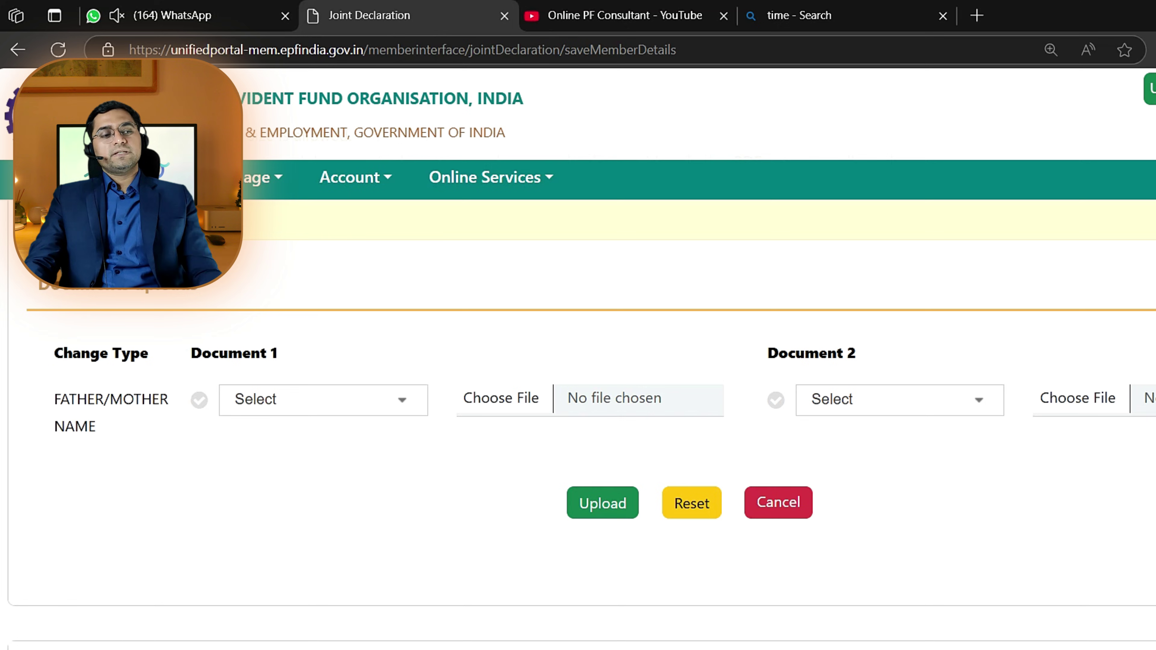
Step: Draw two stacked rectangles below Document 2 to represent document sides, and clear them from the page
left_click_drag(934, 455, 1064, 511)
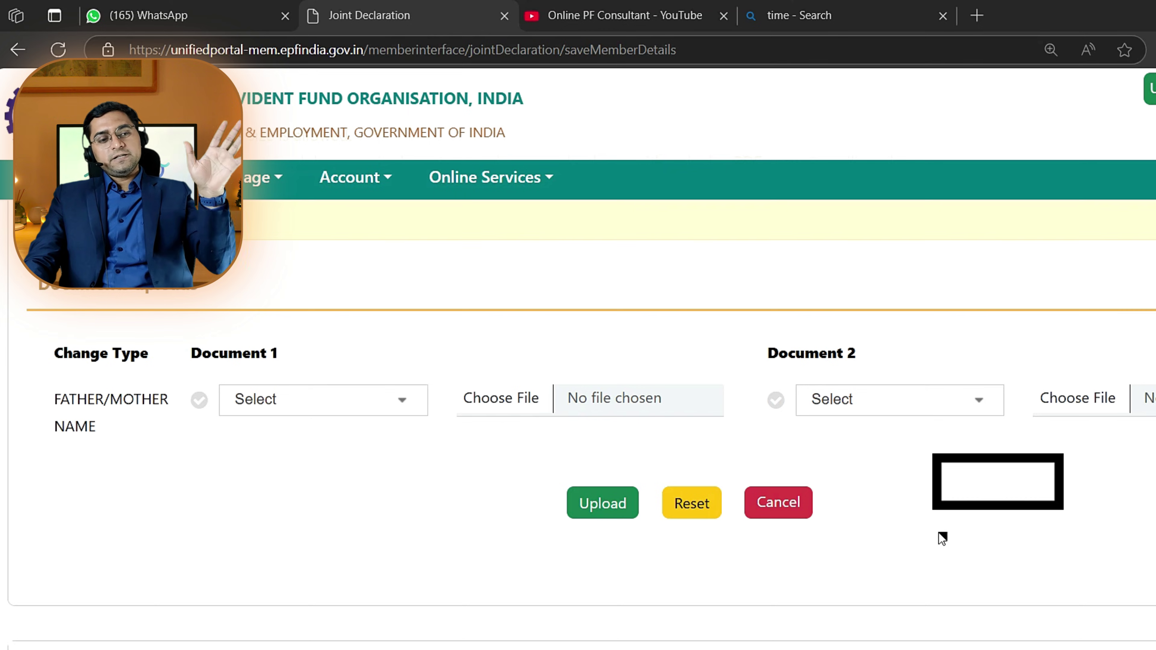
mouse_move(940, 533)
left_mouse_down()
mouse_move(1084, 587)
mouse_move(1072, 594)
left_mouse_up()
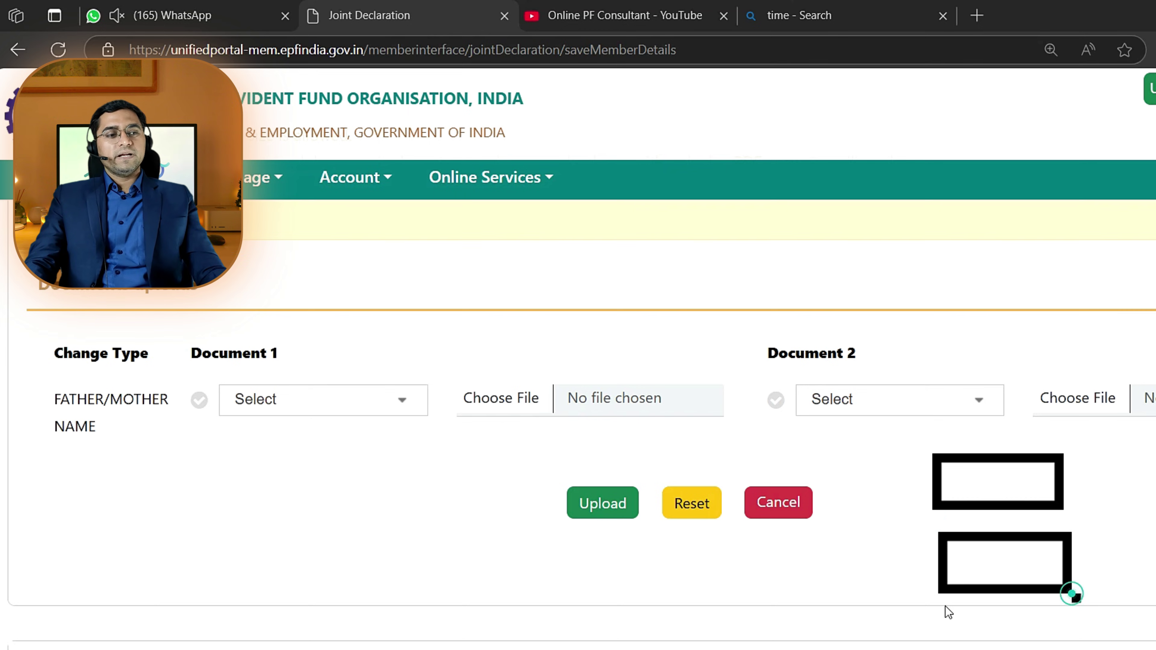
key("Escape")
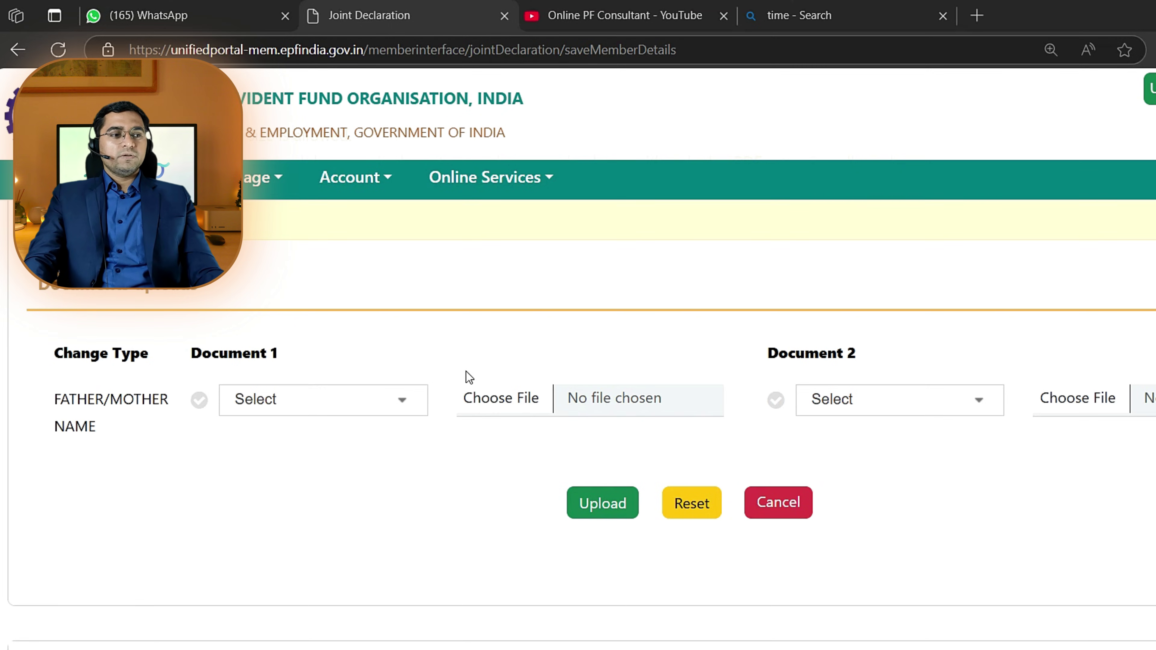
Step: Examine the proof types offered for Document 1 and Document 2 of the father/mother name change
left_click(375, 404)
scroll(432, 513, "down", 5)
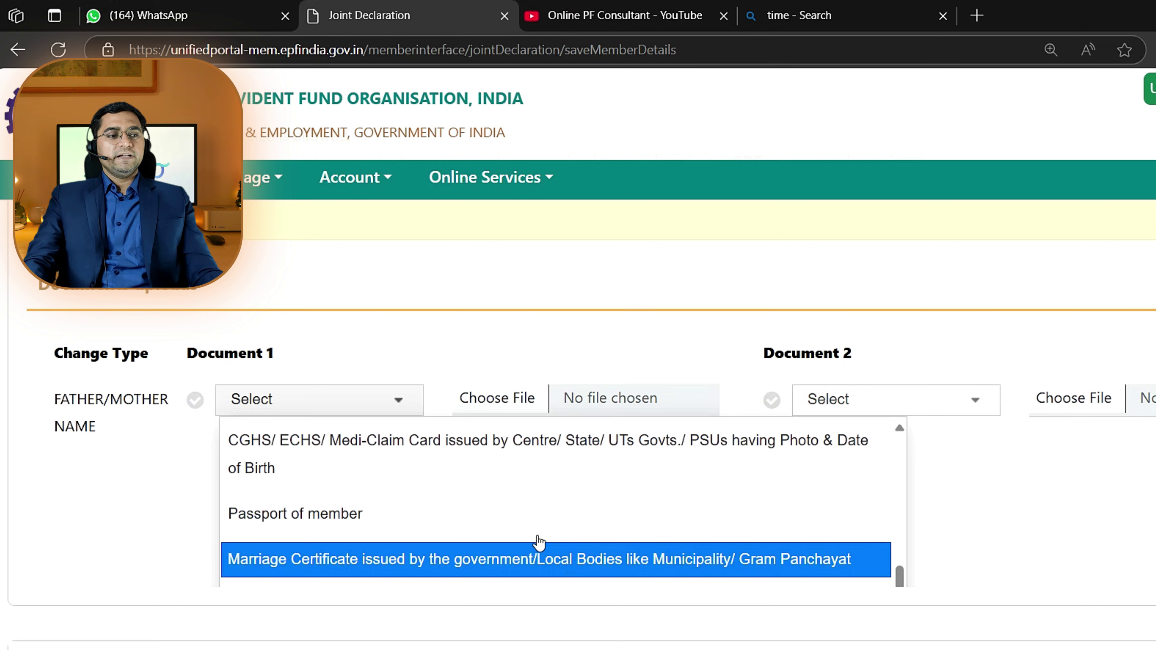
left_click(970, 483)
left_click(939, 401)
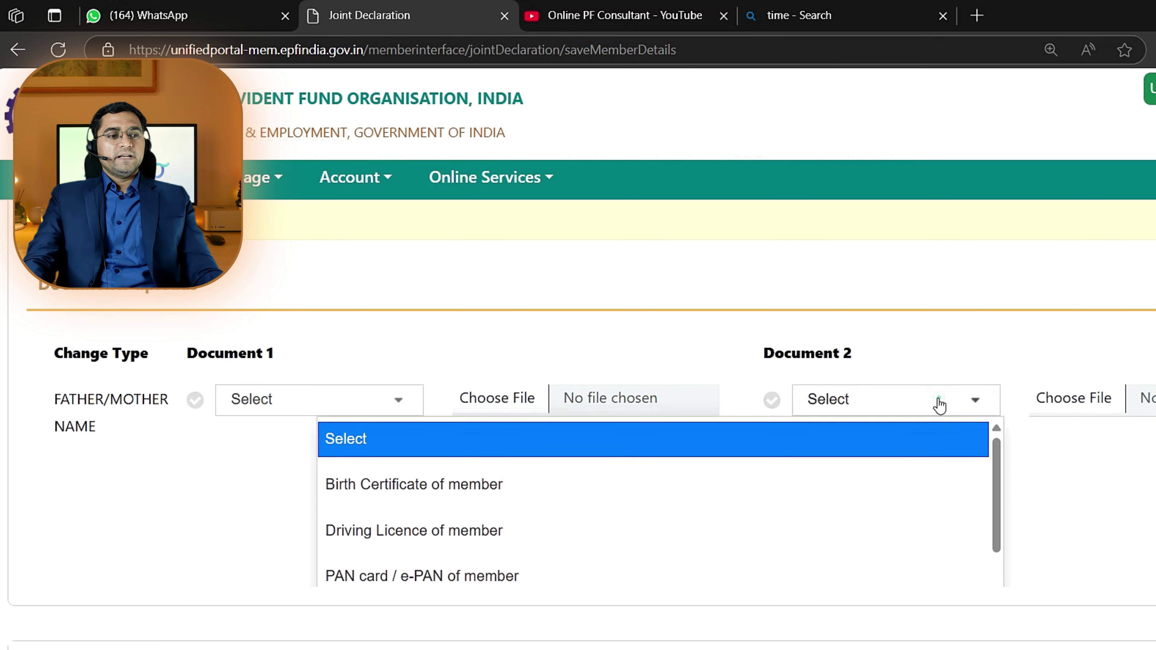
scroll(697, 503, "down", 5)
scroll(697, 503, "down", 3)
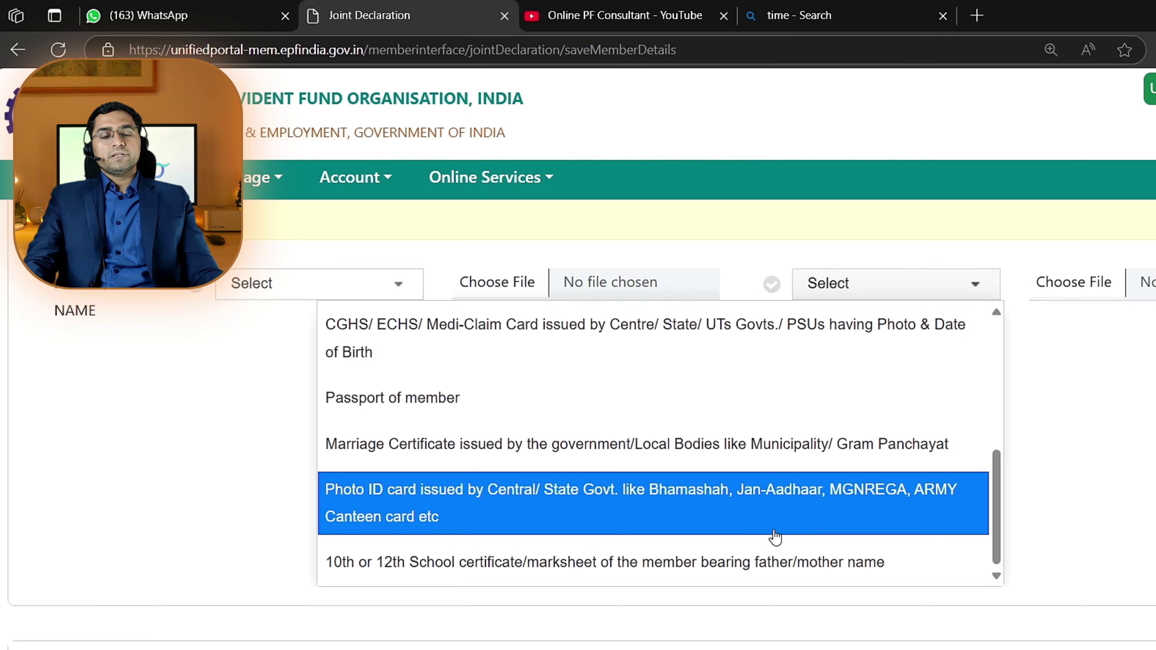
scroll(1088, 471, "up", 3)
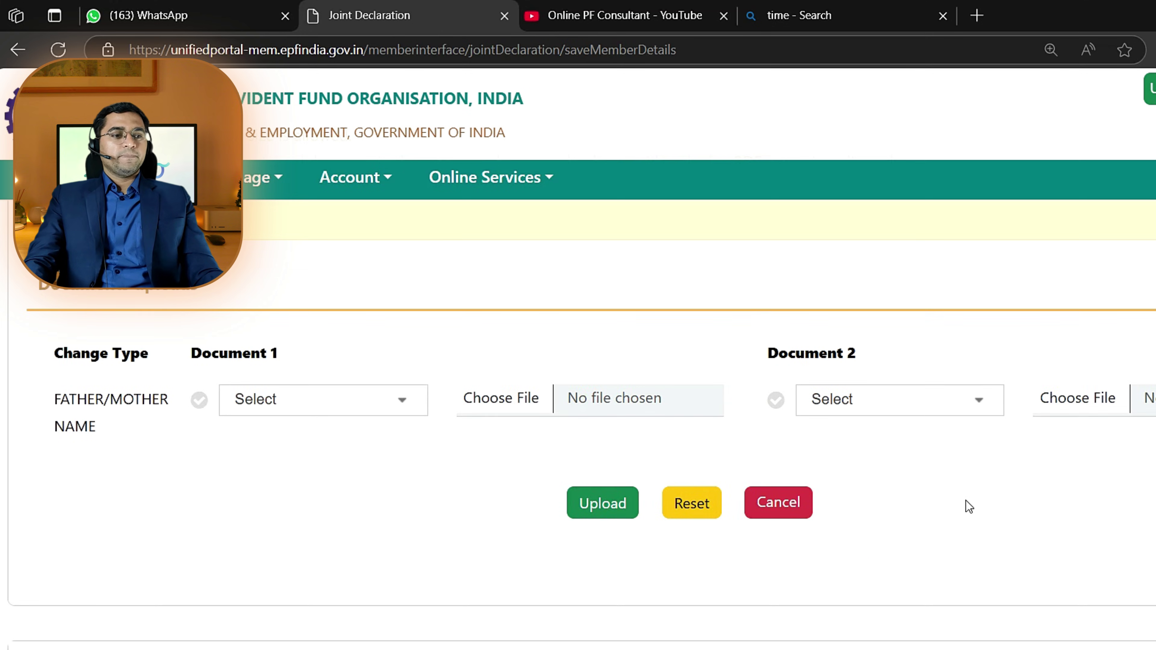
Step: Read the present status and rejection remark of the earlier request under Update Details Processed Requests
scroll(1145, 460, "down", 5)
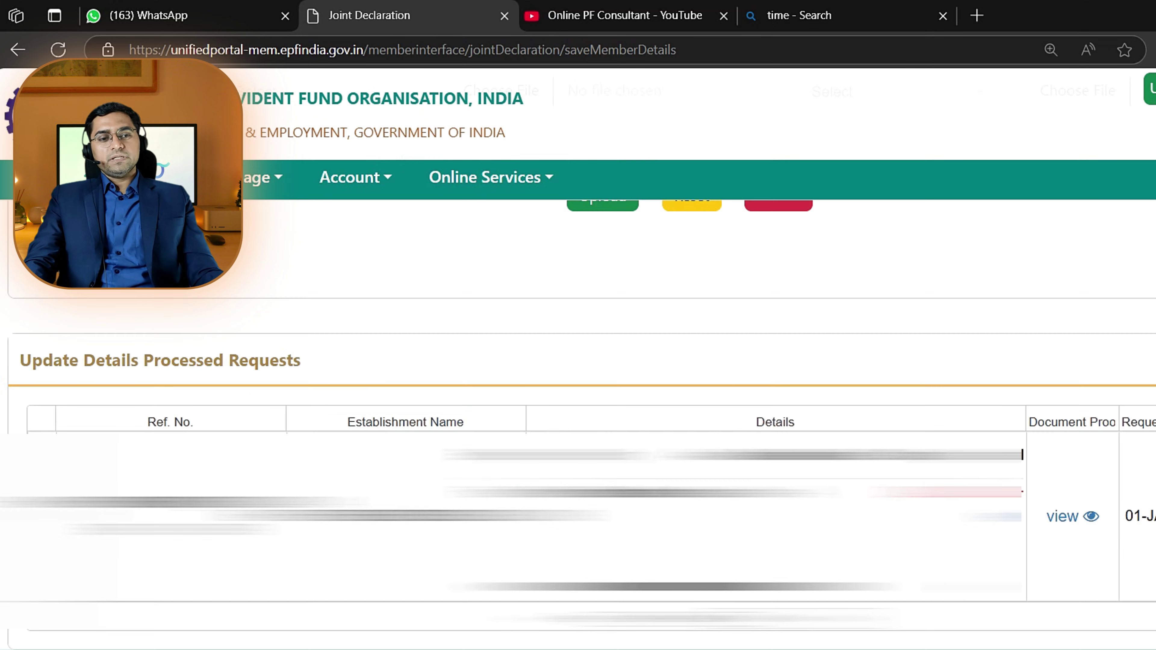
left_click_drag(1024, 448, 1109, 603)
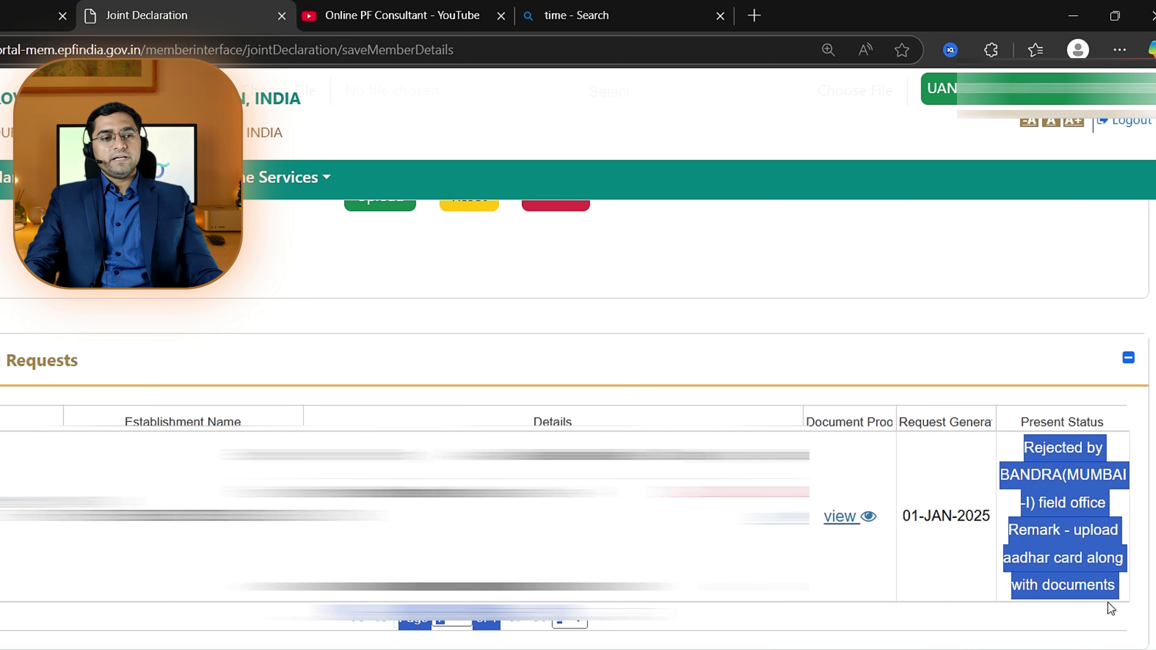
left_click(964, 337)
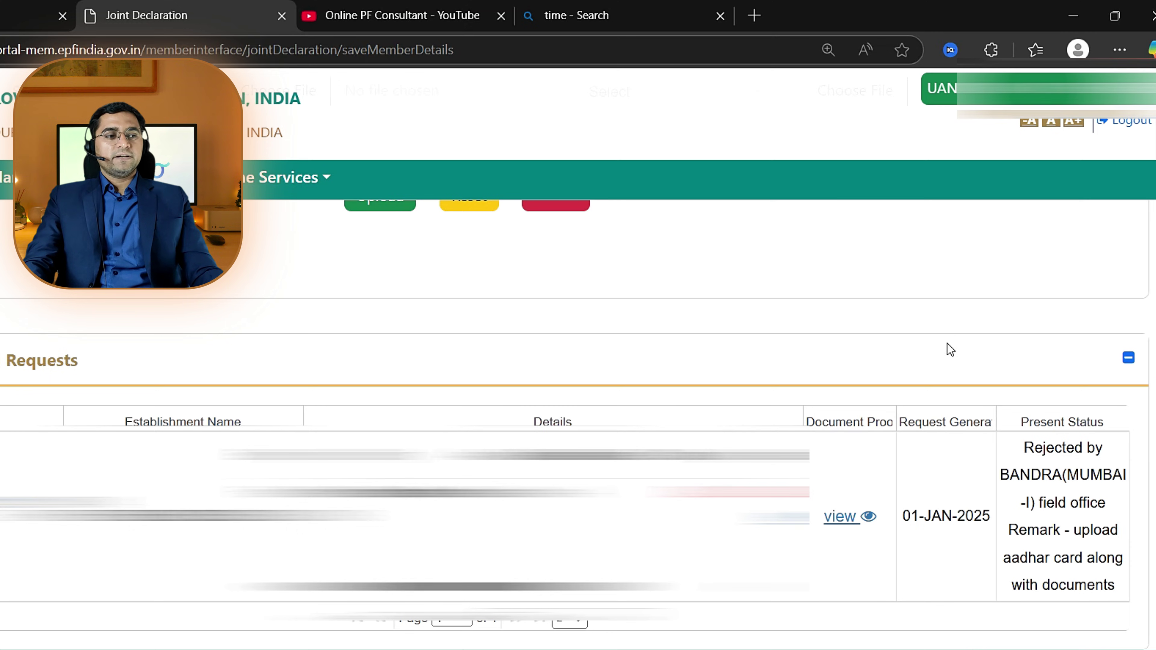
Step: Choose "Passport of member" as the Document 1 proof for the father/mother name change
scroll(945, 341, "up", 5)
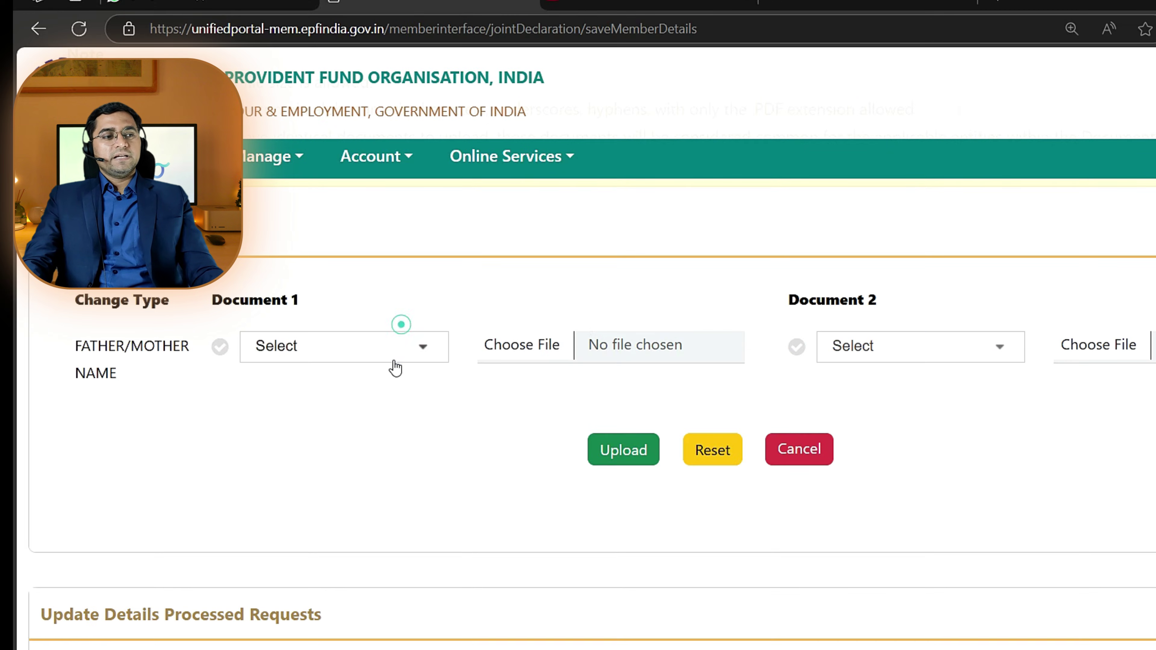
left_click(396, 350)
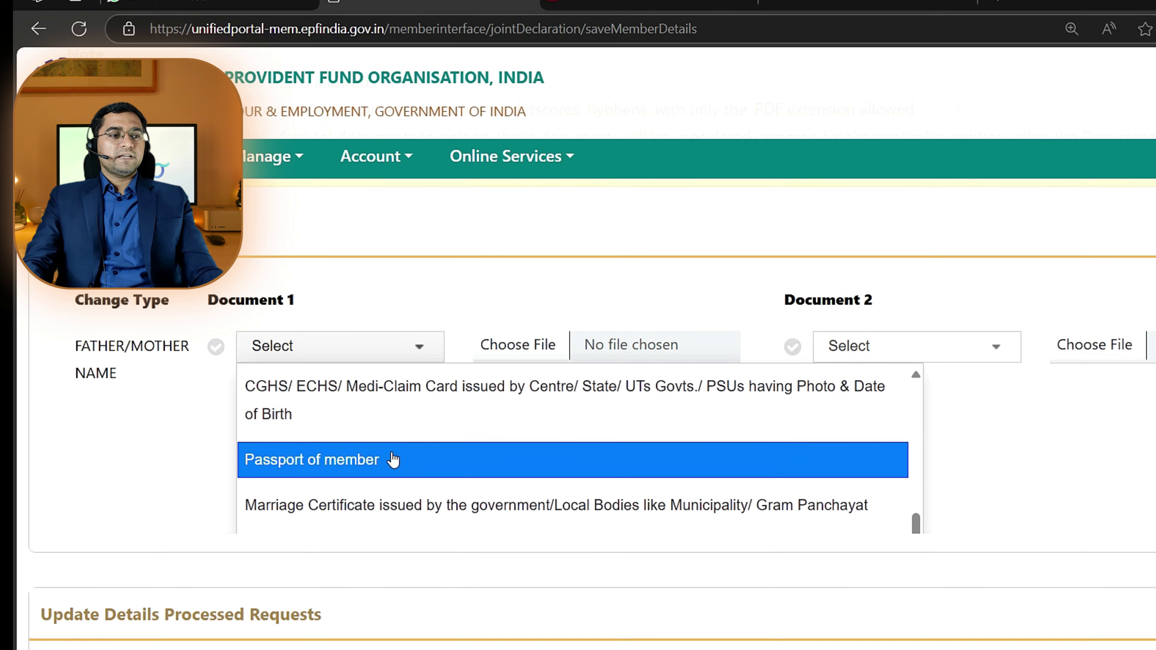
left_click(362, 467)
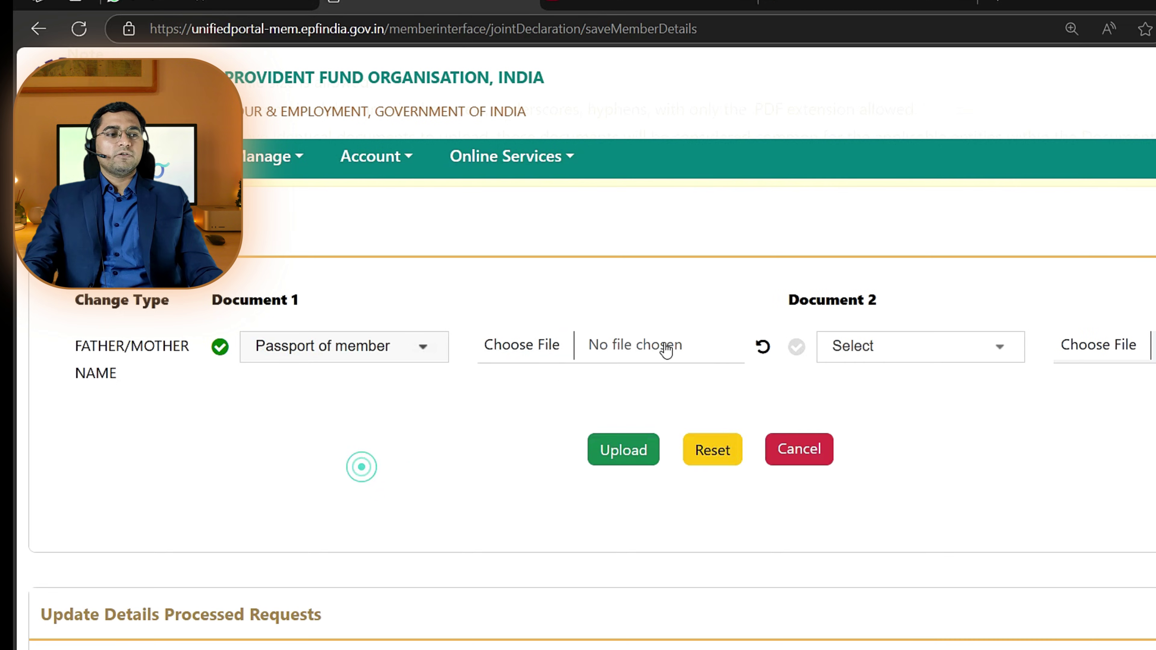
Step: Check the file upload notes and choose "PAN card / e-PAN of member" as the Document 2 proof
left_click(904, 363)
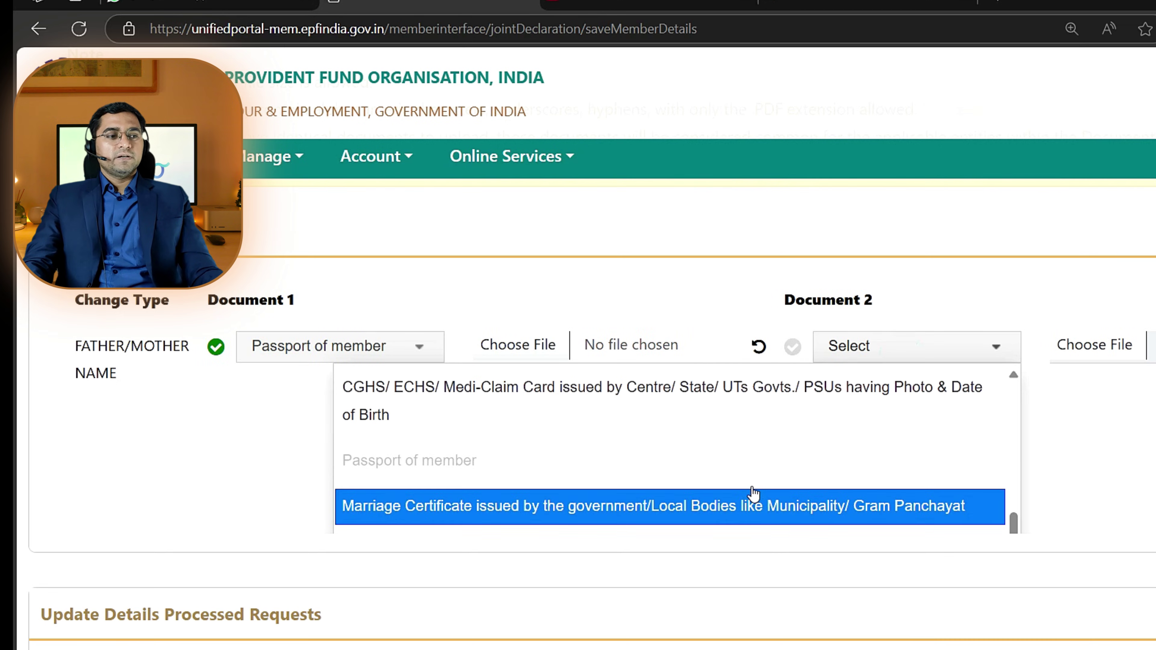
scroll(950, 449, "up", 5)
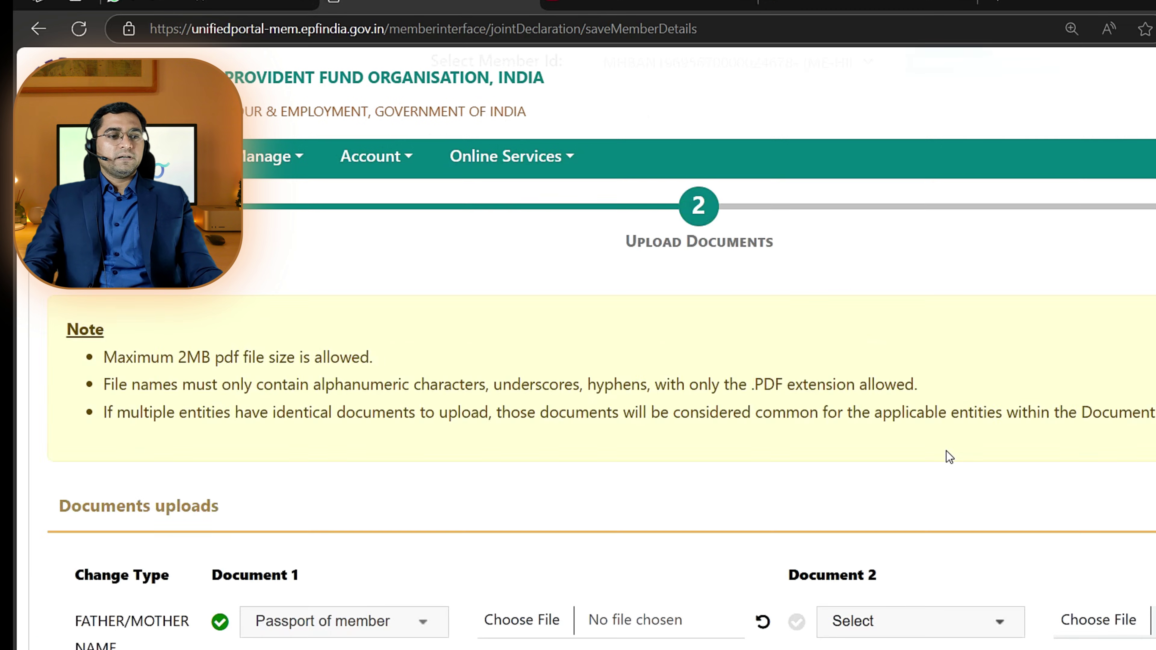
scroll(947, 451, "down", 6)
left_click(955, 266)
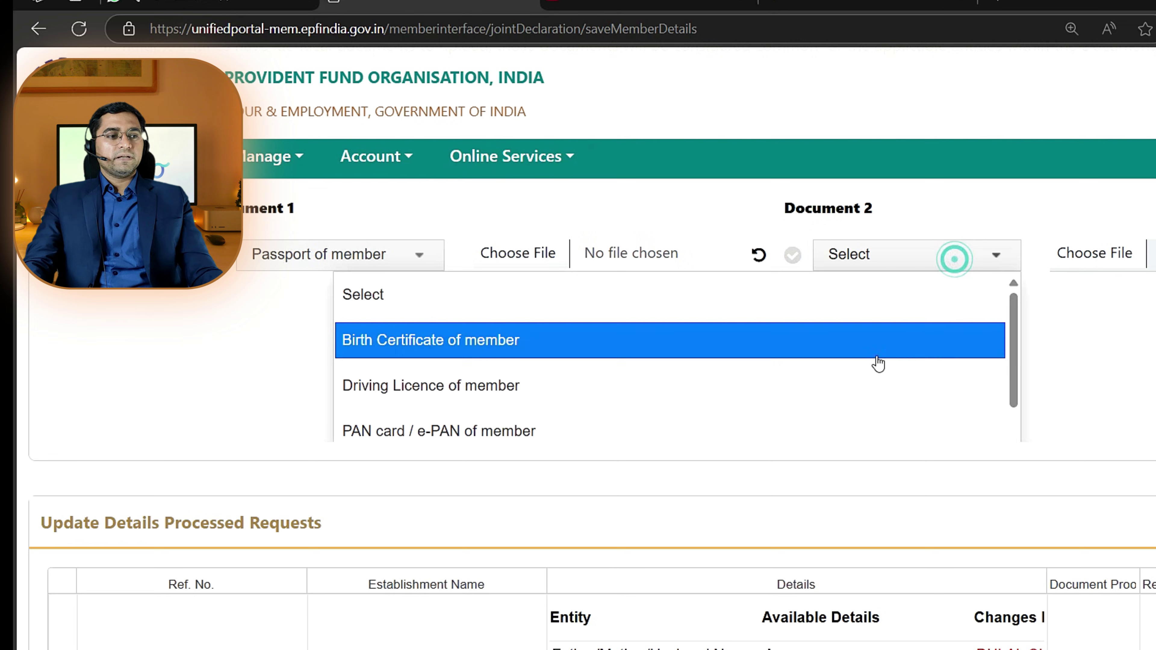
left_click(822, 419)
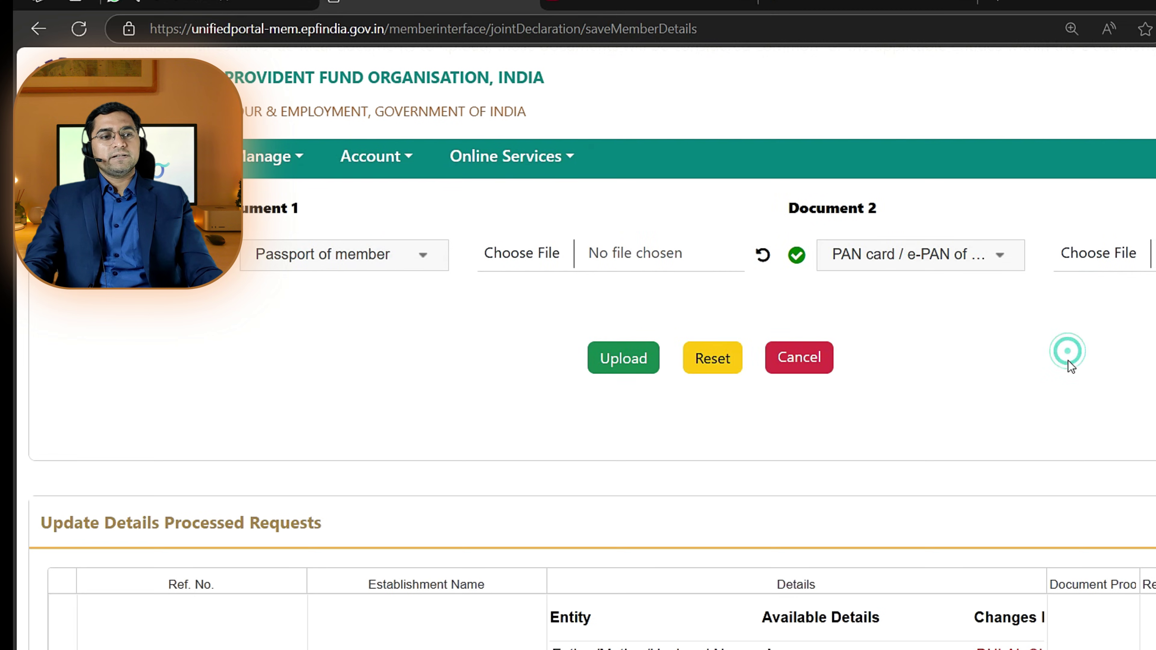
Step: Draw arrows pointing to the large sketched page outline, the Document 2 proof type and the Document 1 proof type
scroll(1068, 360, "up", 2)
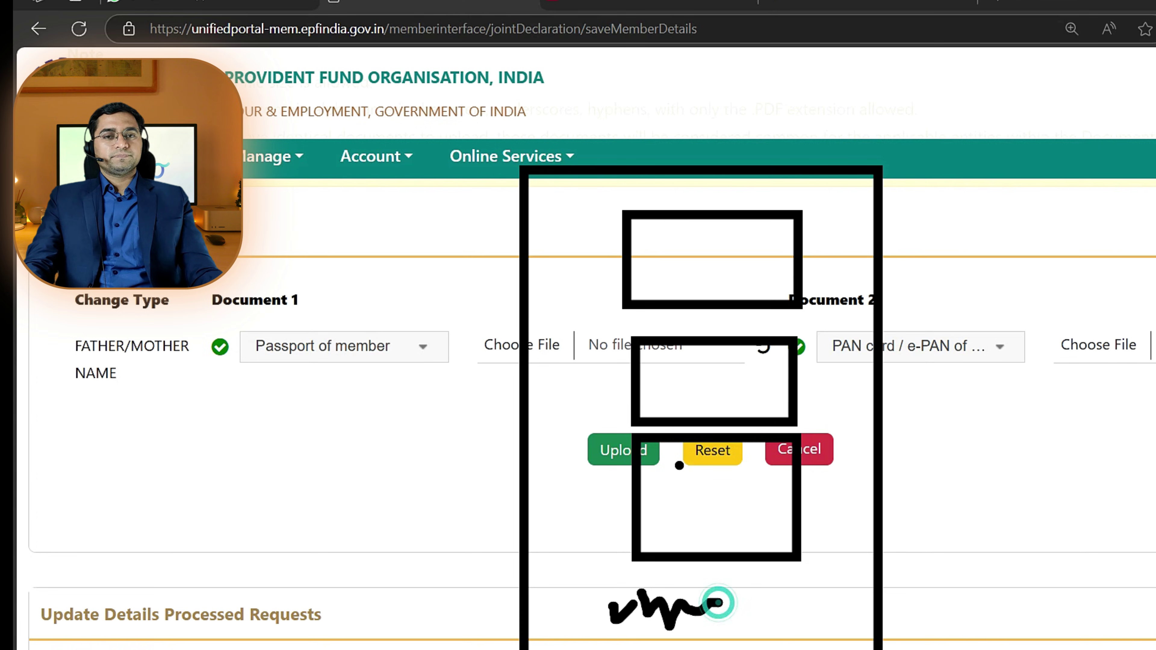
mouse_move(998, 132)
left_mouse_down()
mouse_move(885, 201)
mouse_move(927, 195)
left_mouse_up()
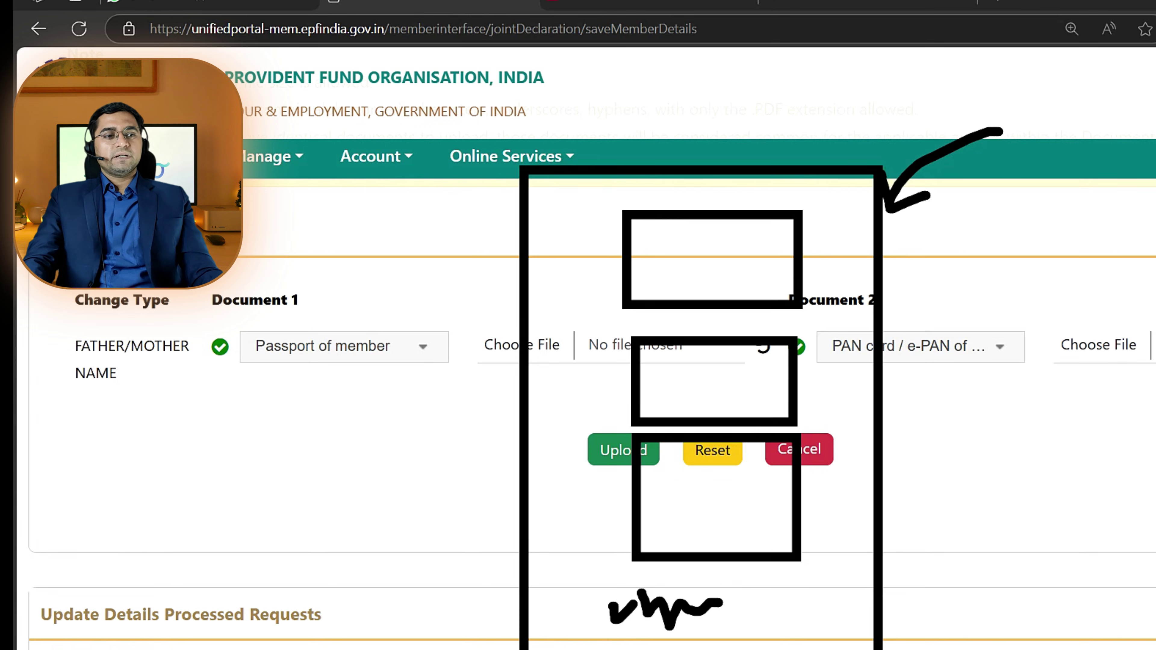
mouse_move(1042, 225)
left_mouse_down()
mouse_move(1011, 314)
mouse_move(1055, 289)
left_mouse_up()
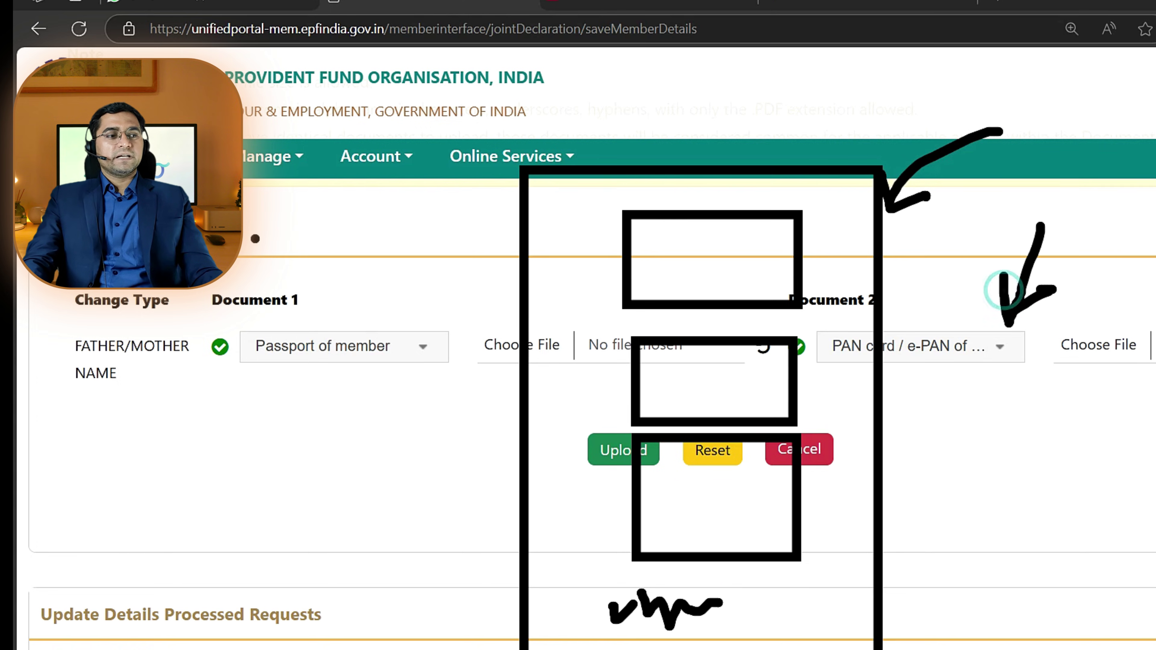
left_click_drag(399, 199, 363, 304)
left_click_drag(353, 249, 374, 296)
Step: Sketch a page outline containing two boxes over the Document 1 area, and clear all drawn annotations from the screen
left_click_drag(179, 338, 143, 648)
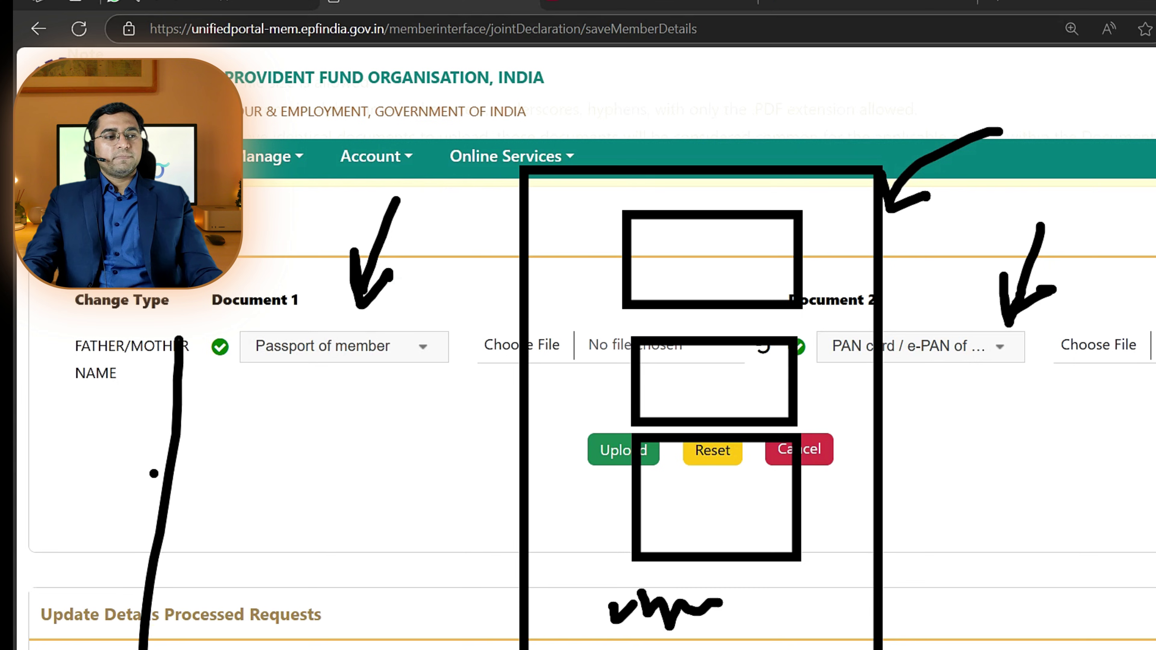
mouse_move(172, 334)
left_mouse_down()
mouse_move(443, 616)
mouse_move(111, 640)
left_mouse_up()
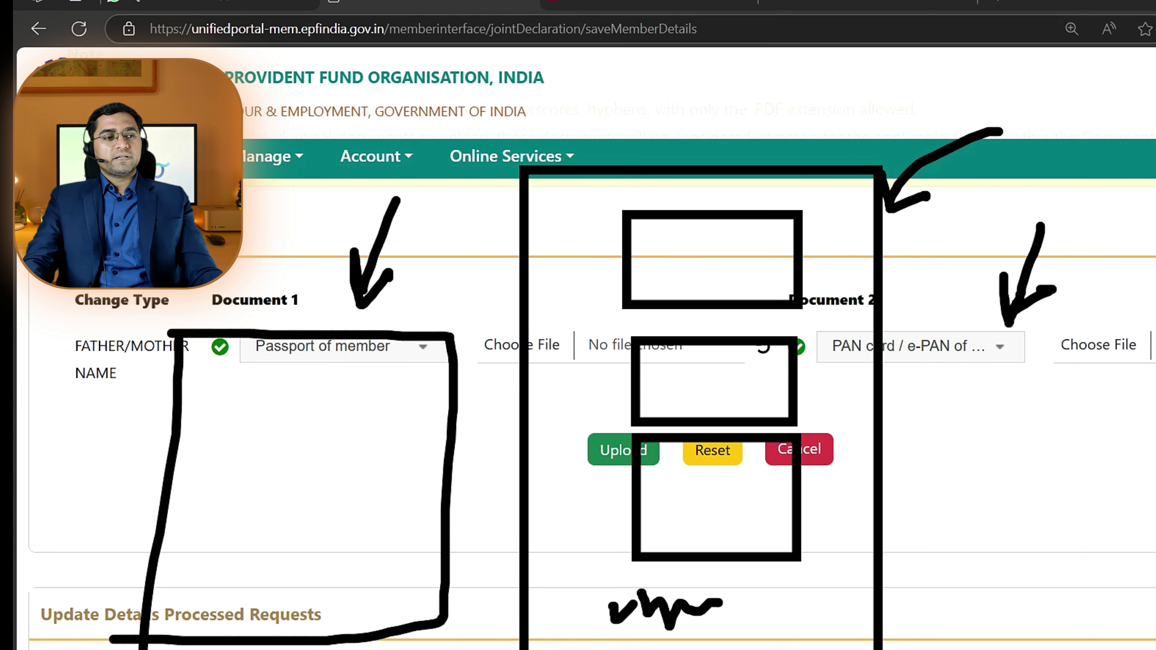
left_click_drag(240, 404, 242, 459)
mouse_move(240, 406)
left_mouse_down()
mouse_move(291, 391)
mouse_move(276, 459)
left_mouse_up()
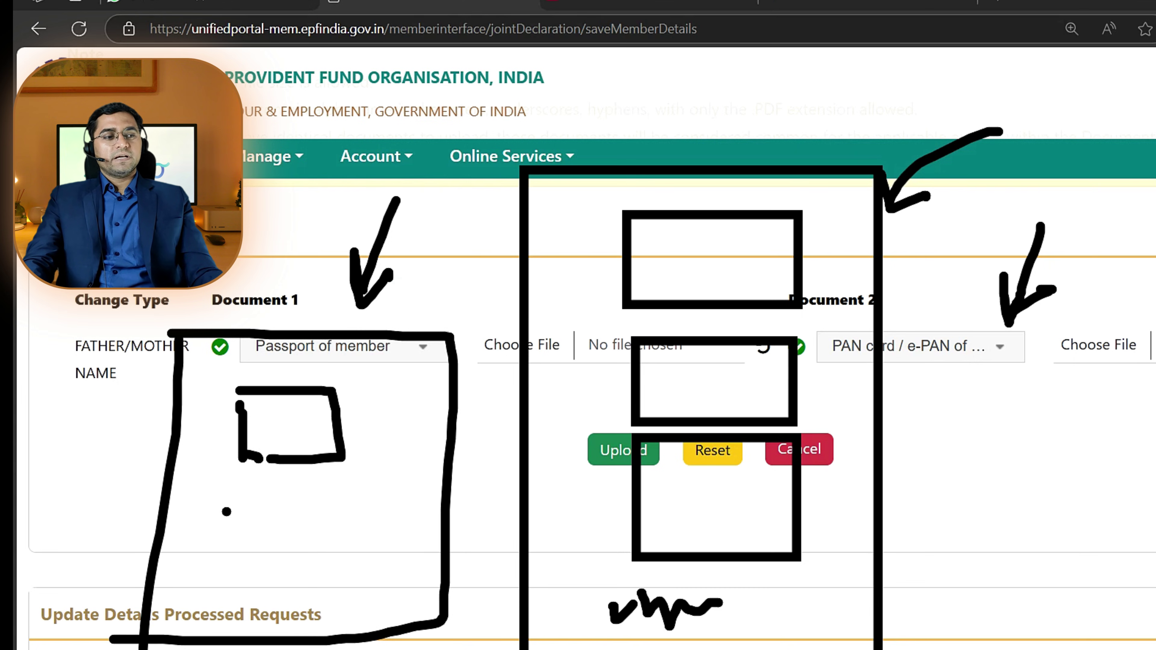
left_click_drag(233, 499, 232, 584)
mouse_move(232, 494)
left_mouse_down()
mouse_move(303, 493)
mouse_move(234, 583)
left_mouse_up()
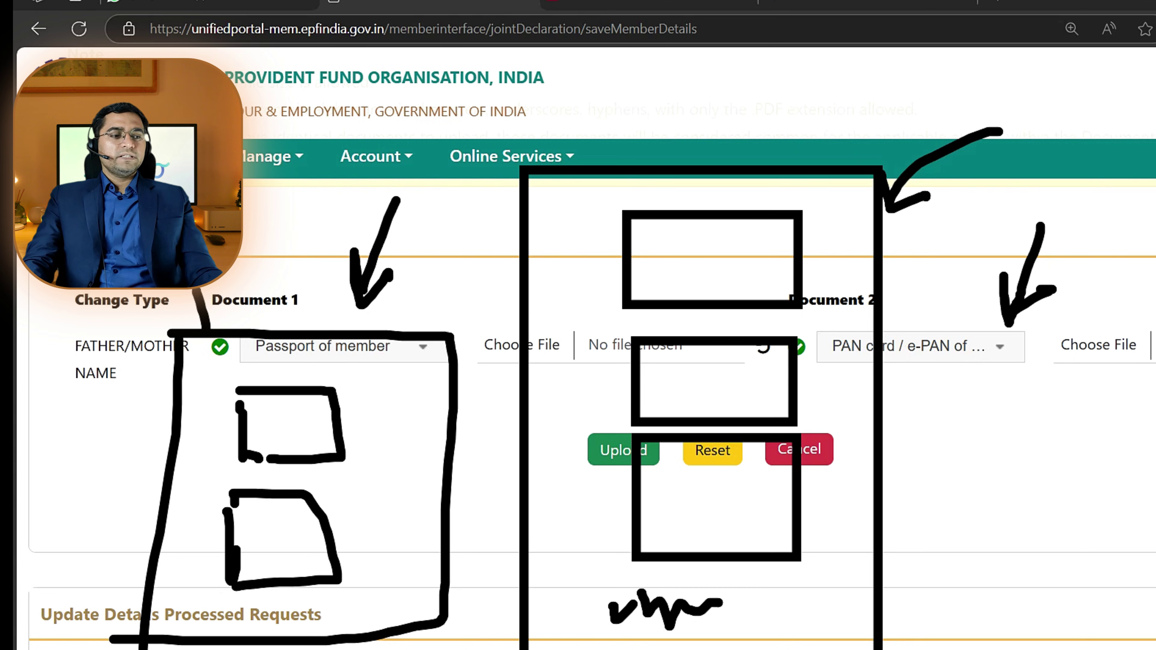
key("Escape")
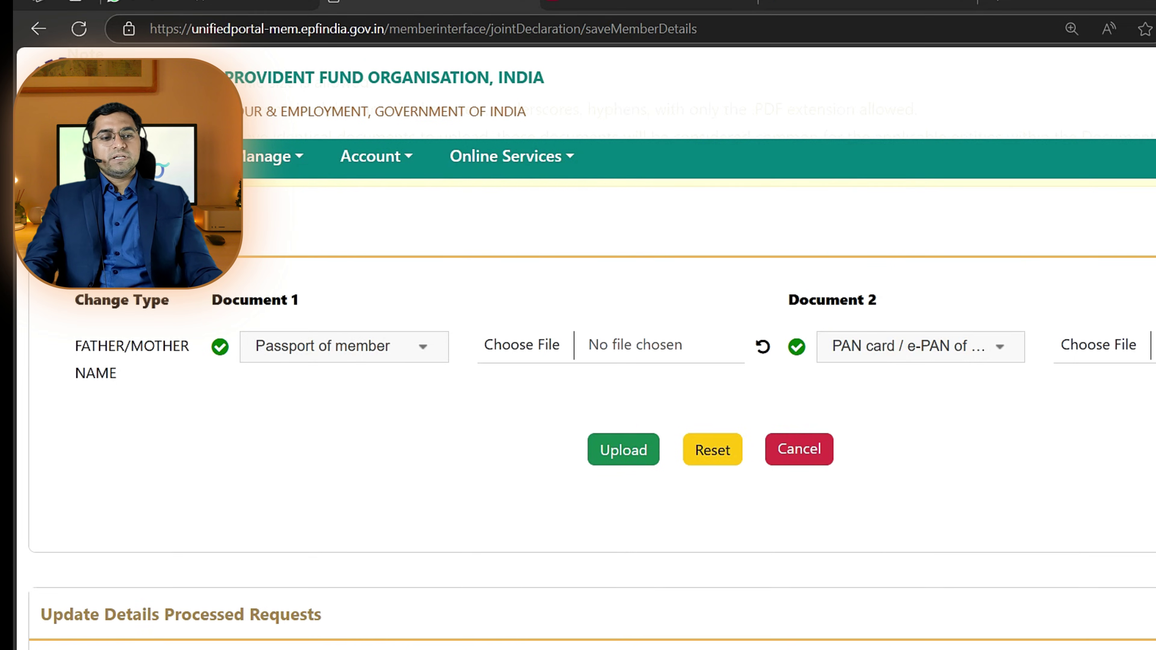
Step: Switch to the PDF in Adobe Acrobat and mark the Date of Joining and Date of Leaving EPF/EPS entries while reading the approval table
key("alt+Tab")
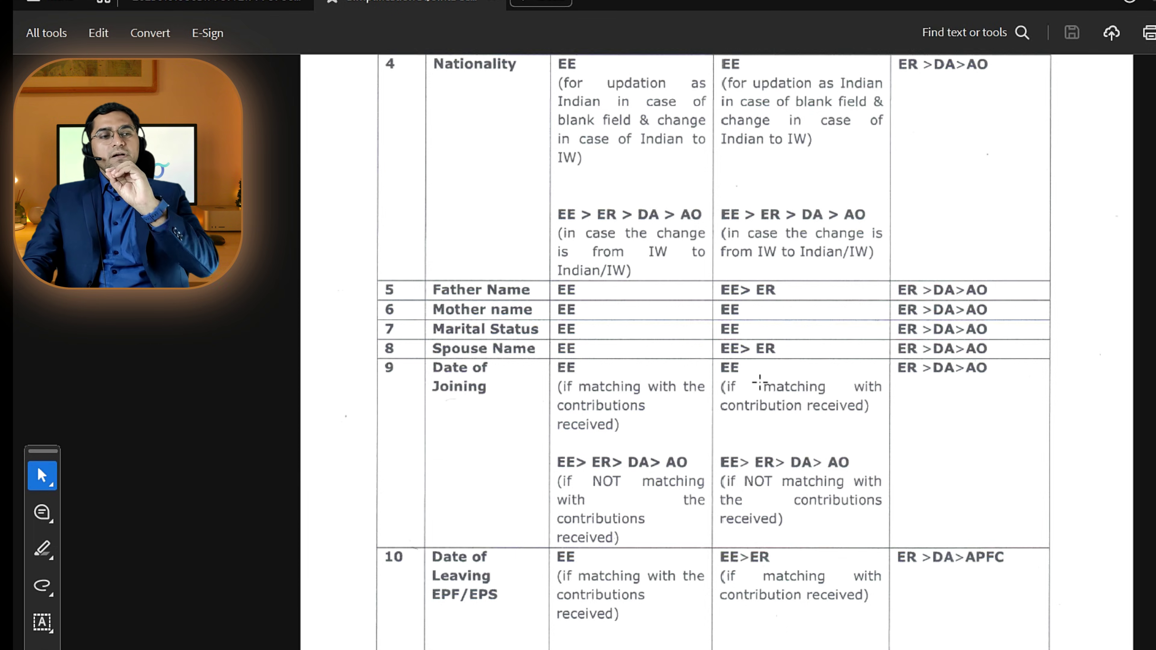
scroll(797, 399, "up", 2)
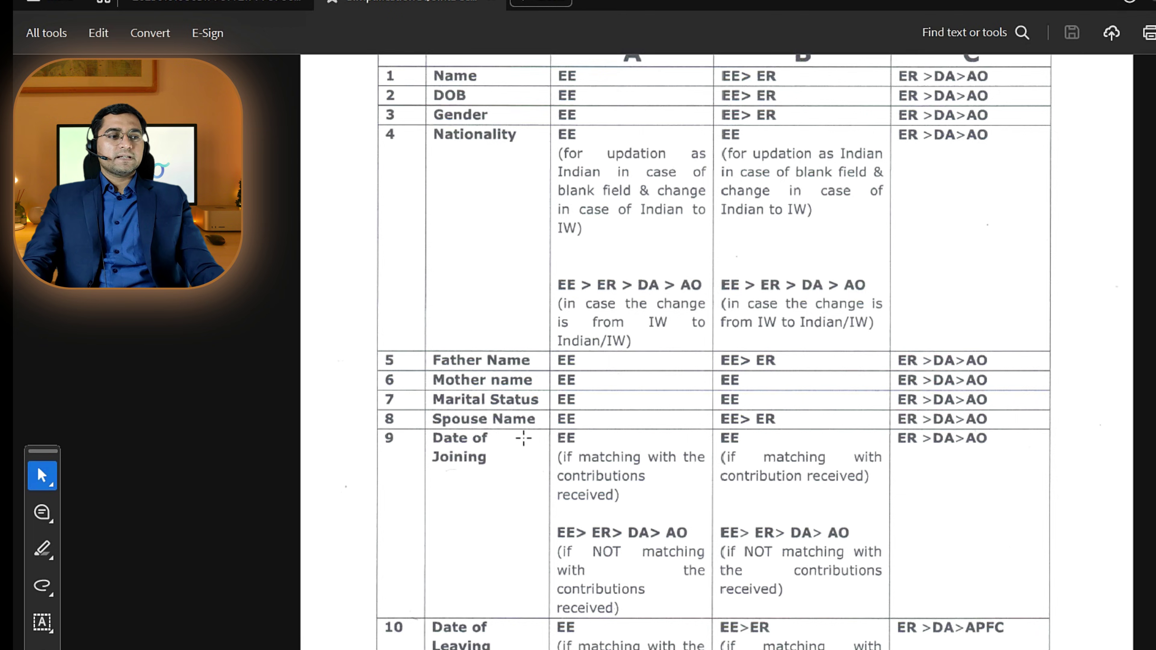
scroll(523, 438, "down", 2)
left_click_drag(428, 355, 485, 423)
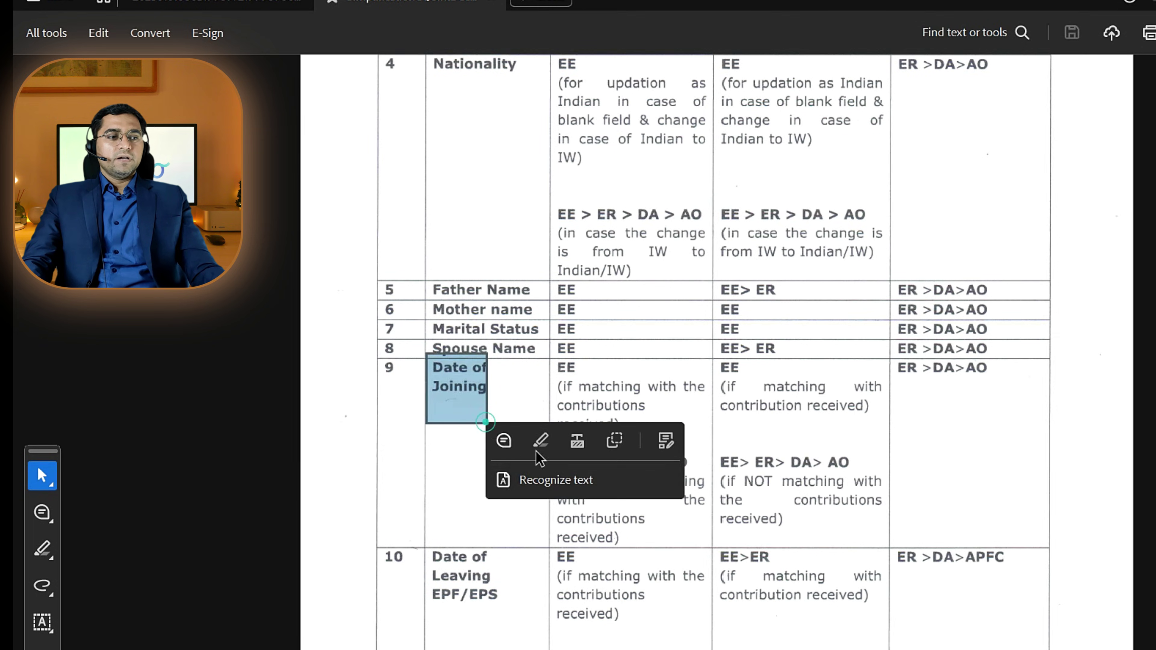
scroll(470, 459, "down", 2)
left_click_drag(423, 477, 466, 539)
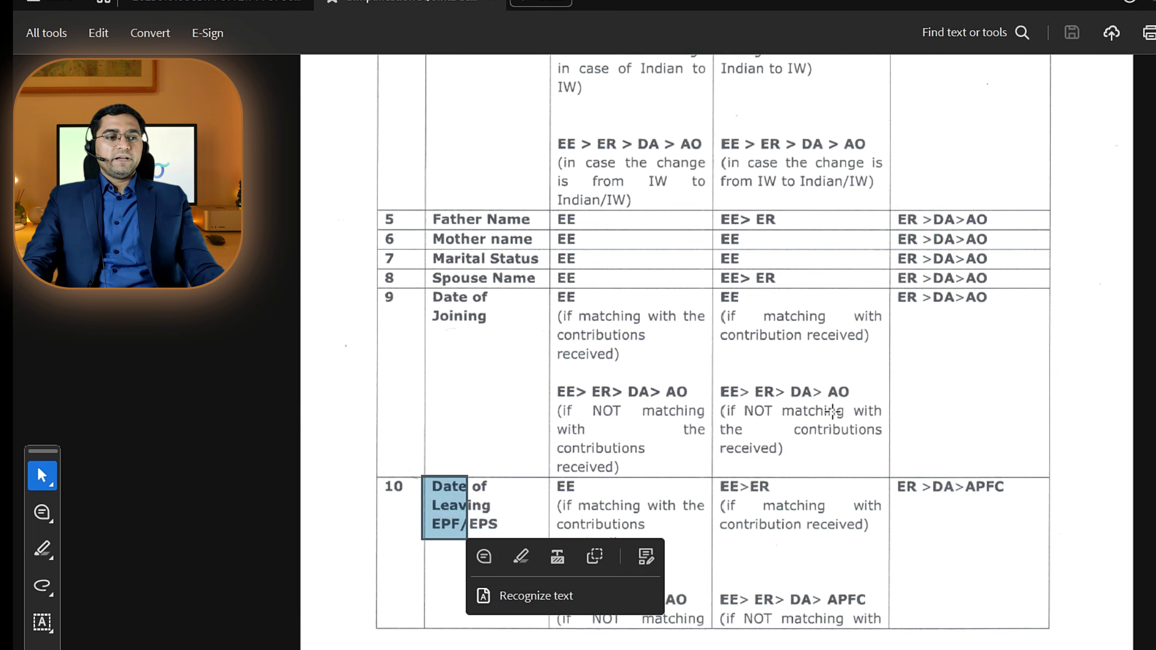
left_click(836, 399)
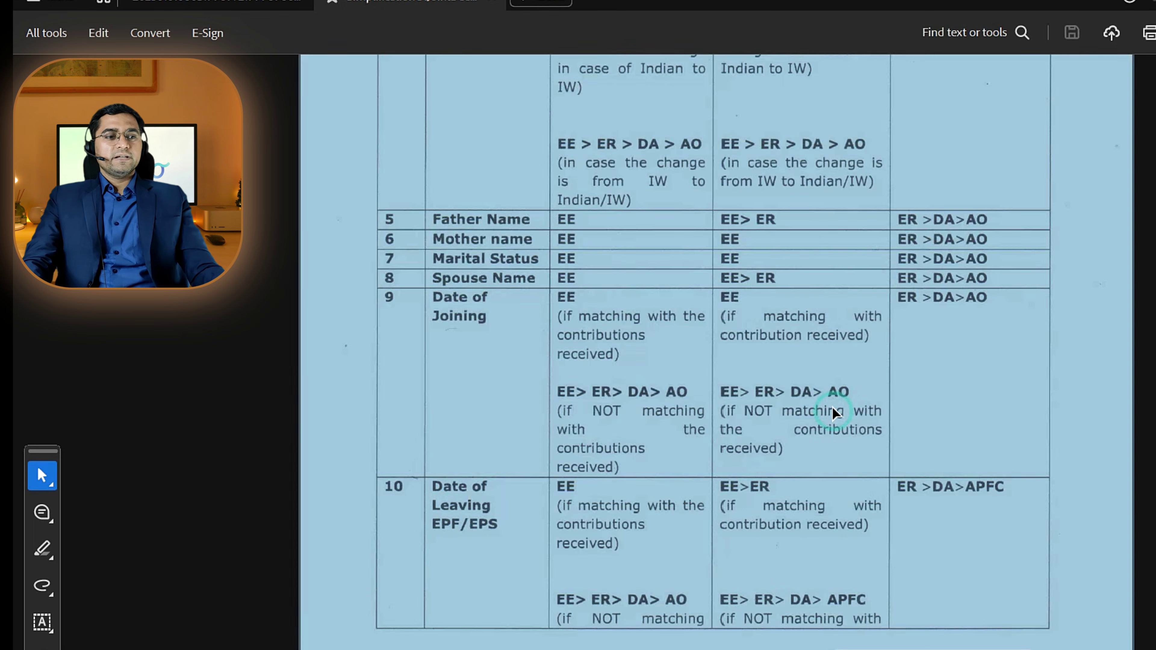
left_click(958, 407)
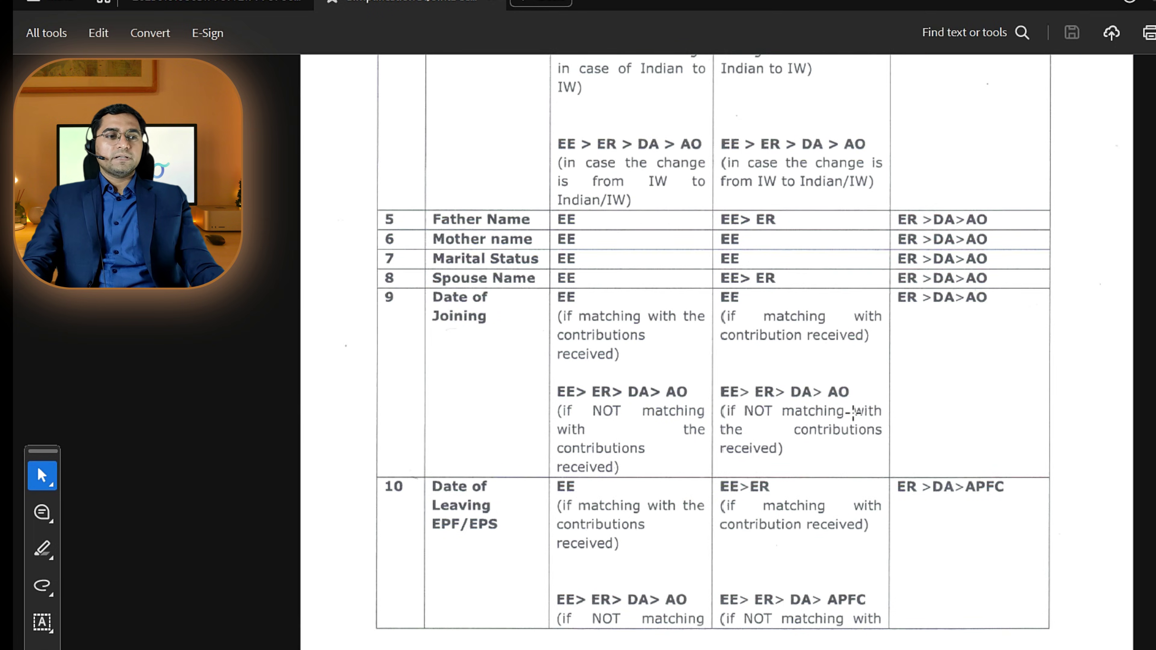
Step: Review the approval table through Reason of Leaving and mark ER in column B of the Date of Leaving EPF/EPS row
scroll(853, 413, "up", 4)
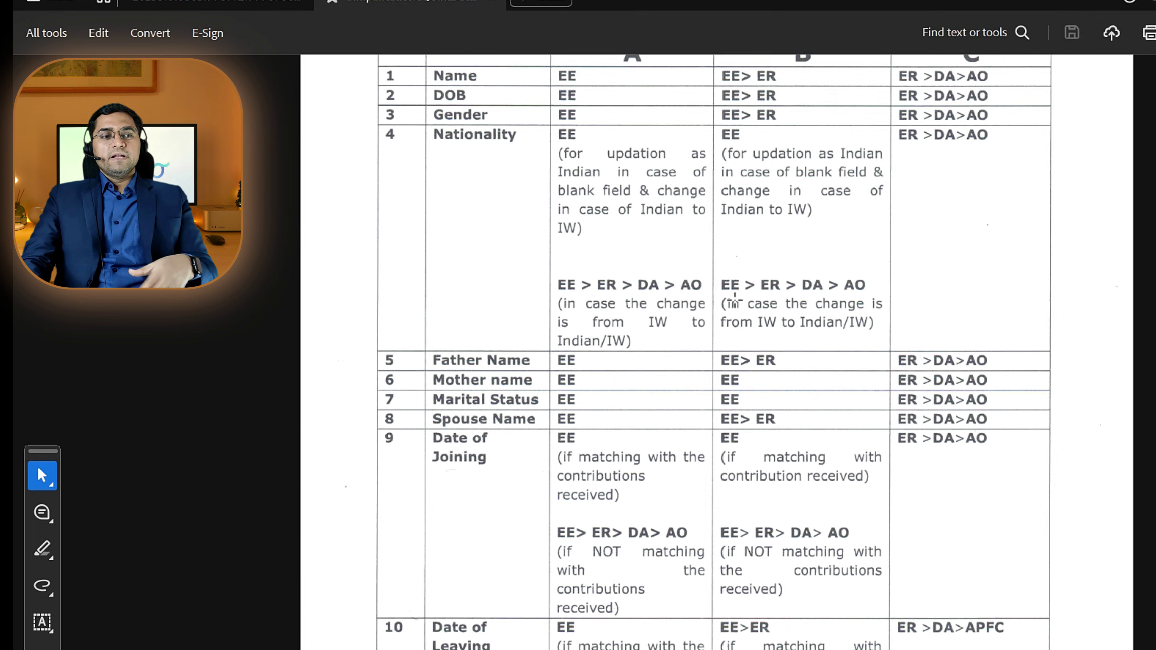
scroll(746, 295, "down", 15)
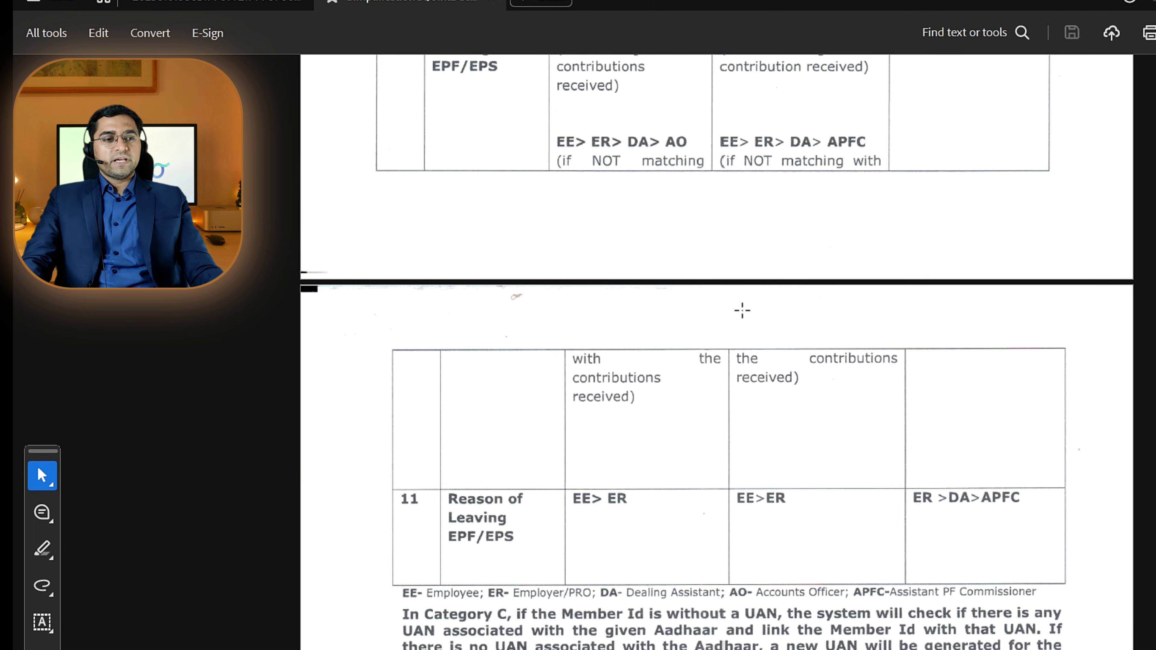
scroll(764, 313, "up", 4)
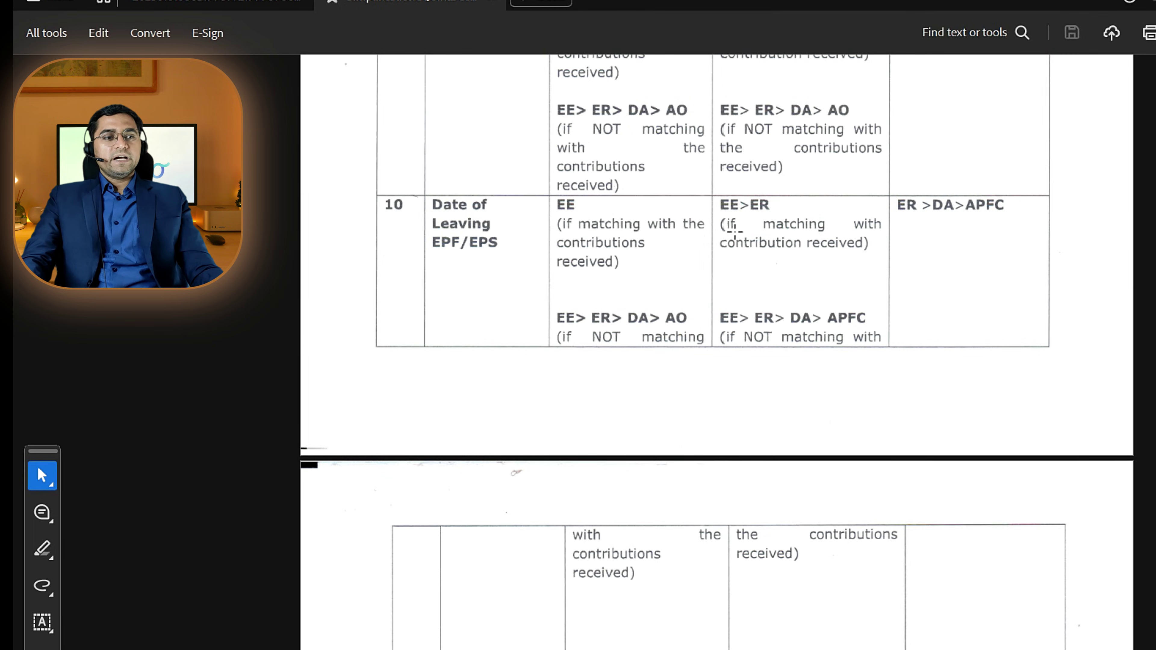
left_click_drag(750, 190, 778, 226)
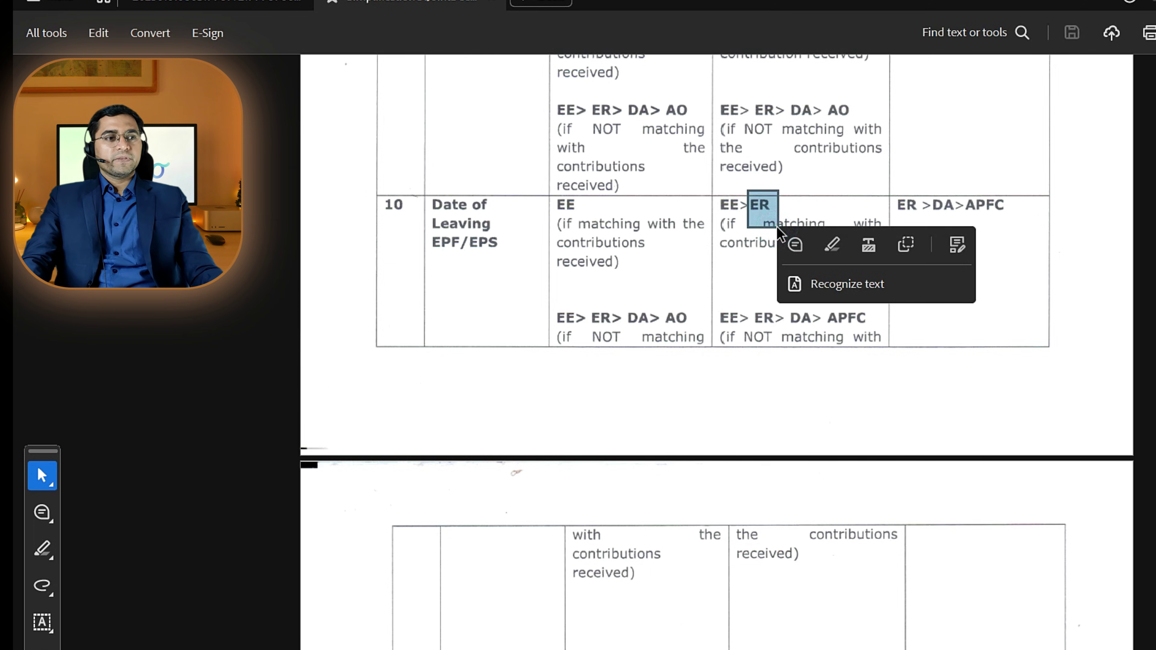
scroll(756, 246, "up", 5)
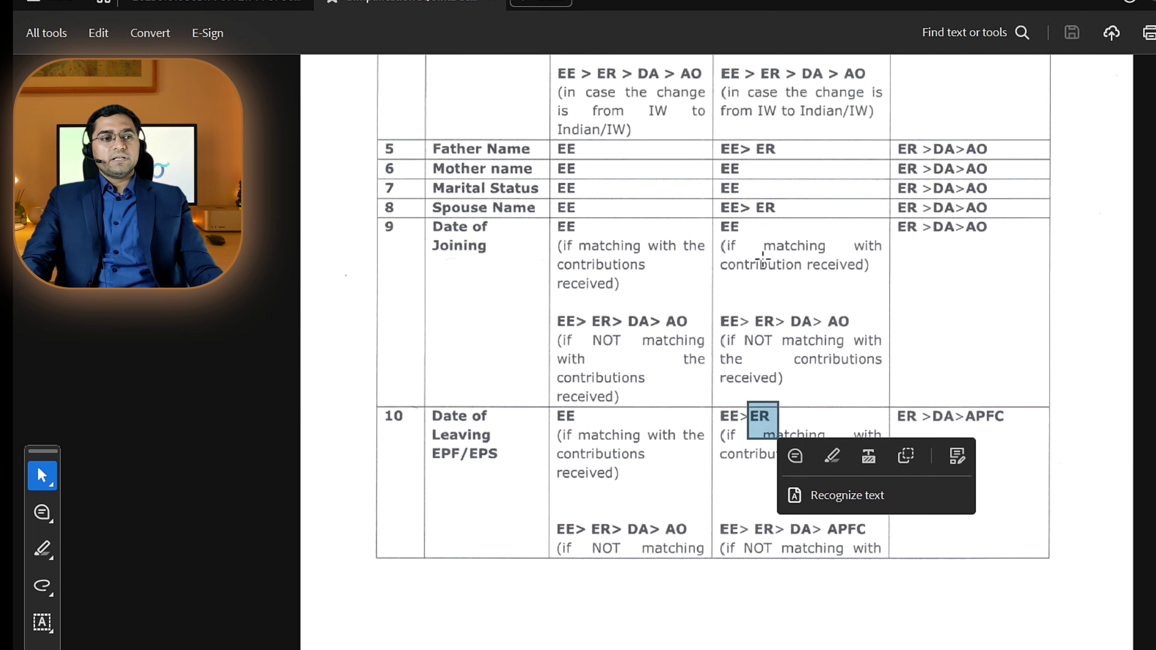